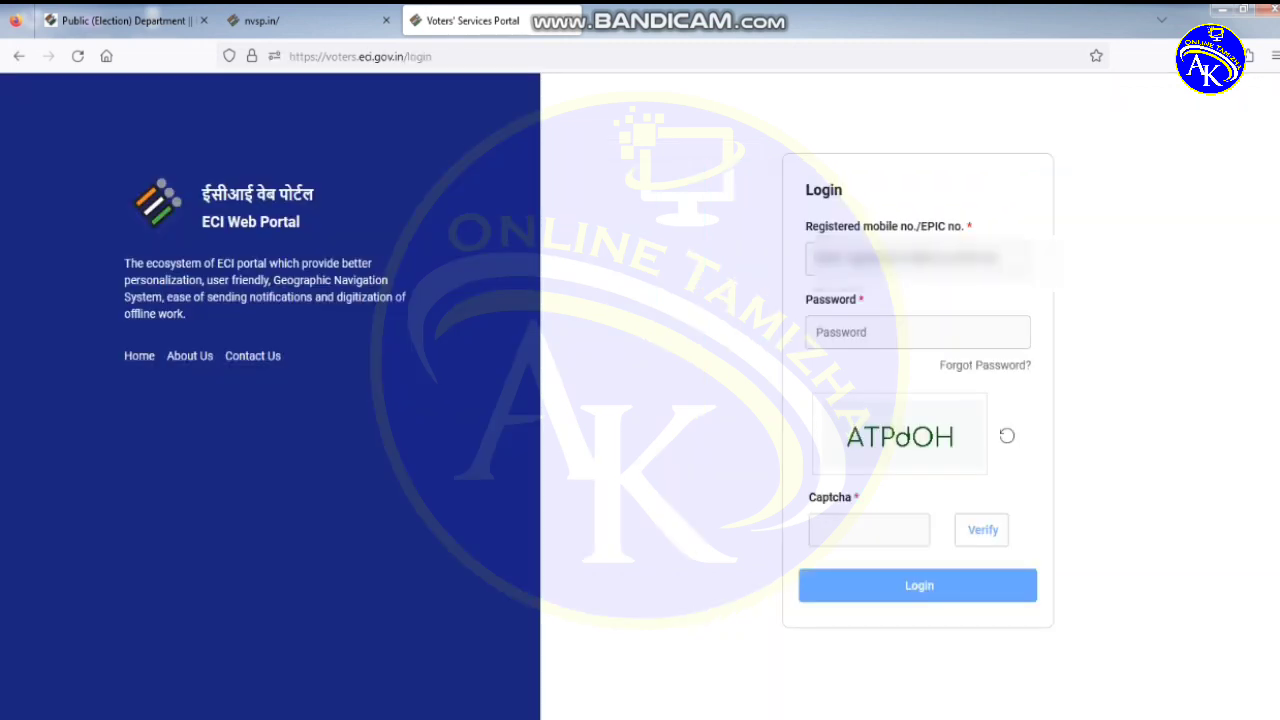
- Log in with the account password and the verified captcha ATPdOH
left_click(840, 332)
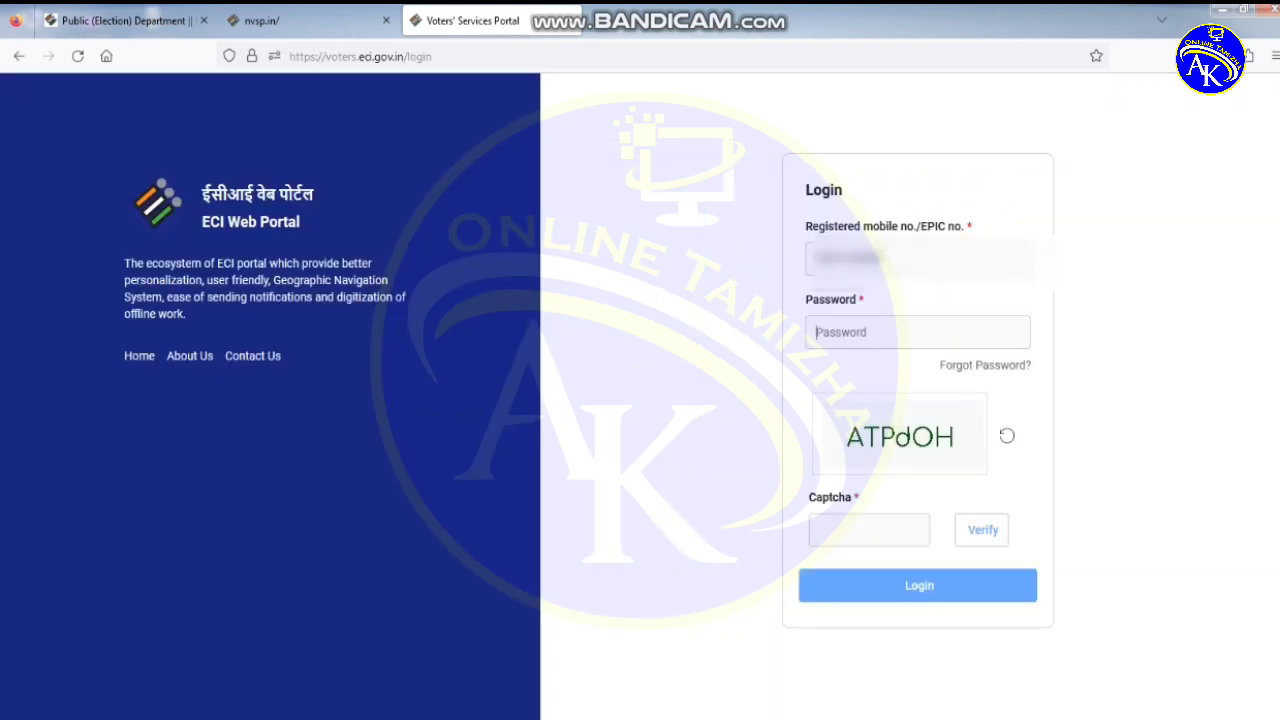
type("******")
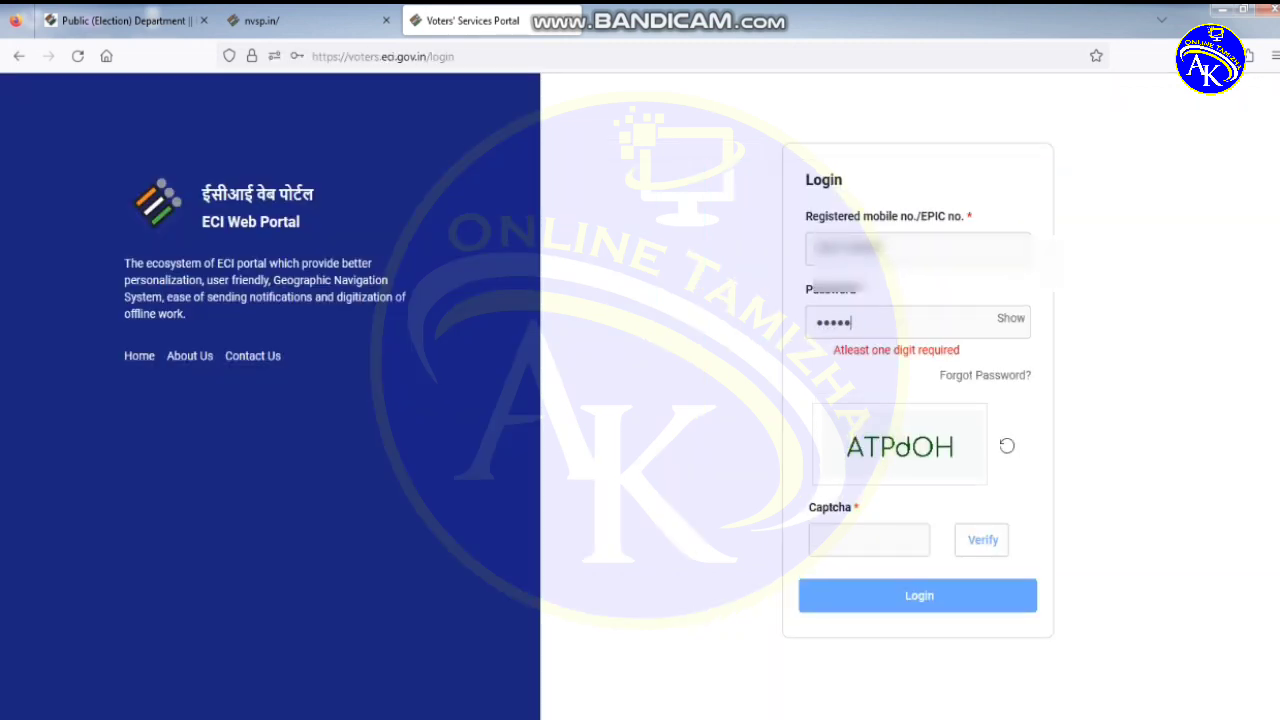
type("*****")
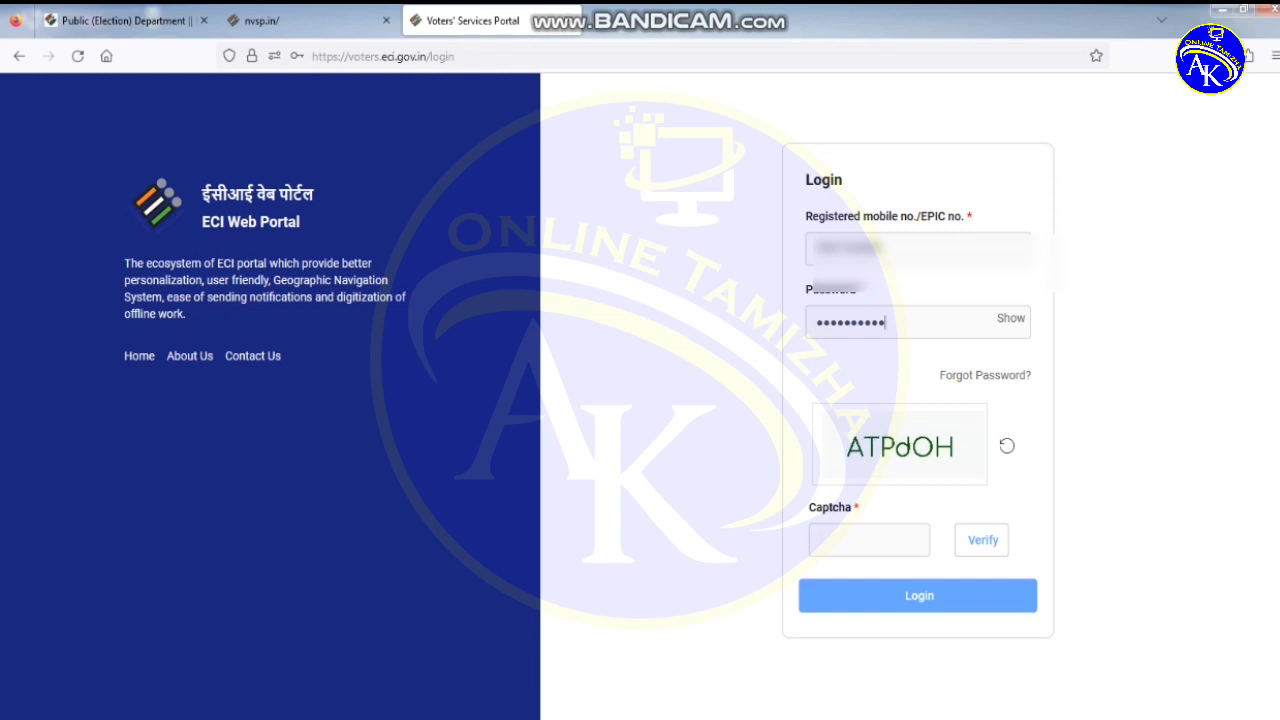
left_click(868, 540)
type("ATPdOH")
key("Tab")
key("Return")
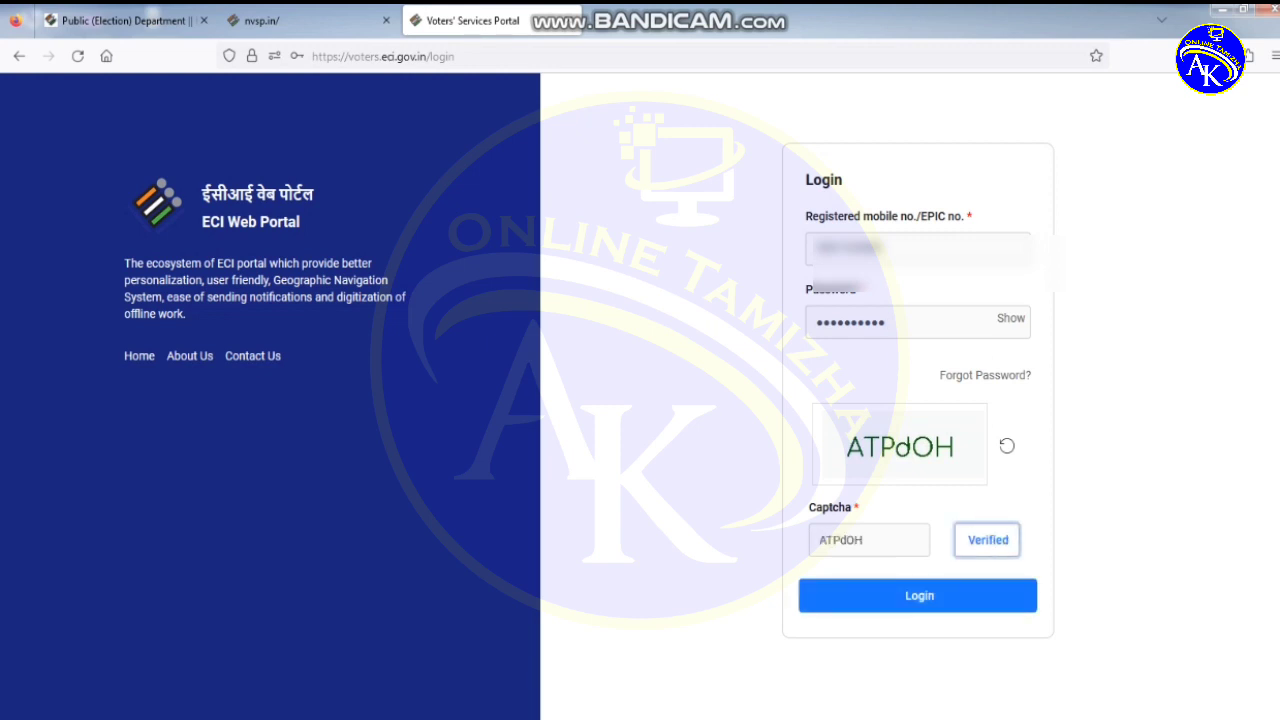
key("Tab")
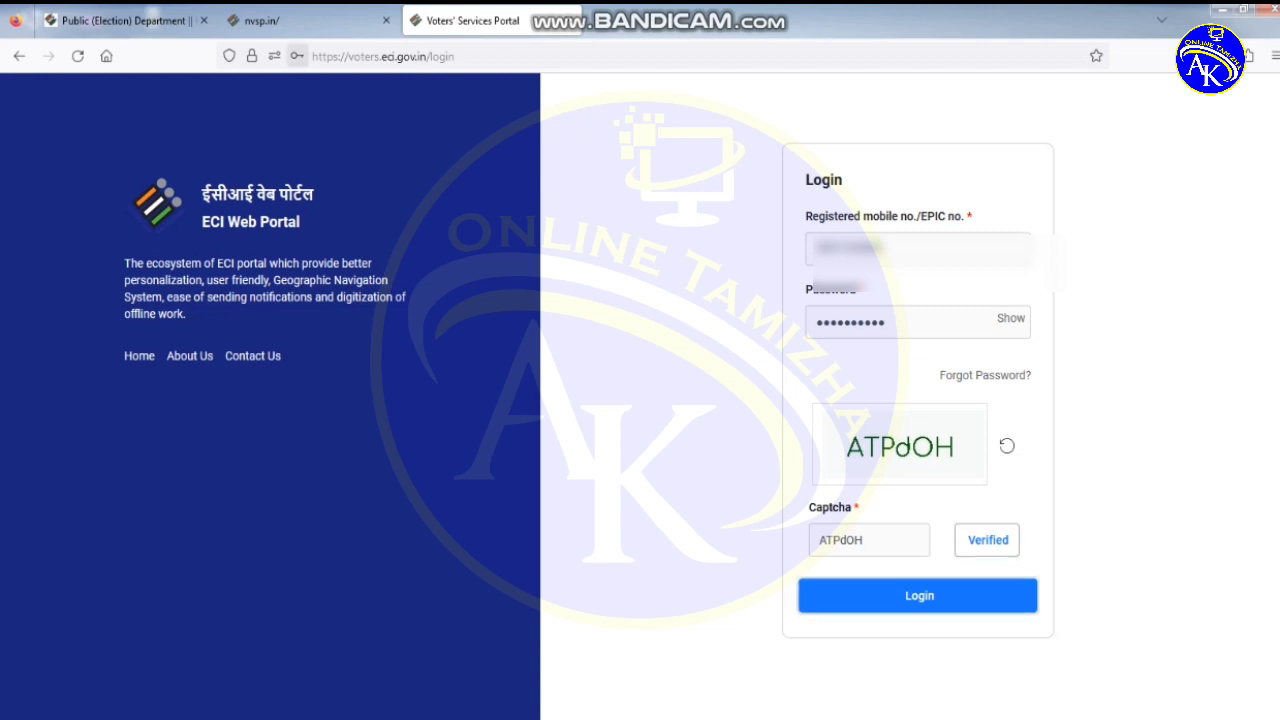
key("Return")
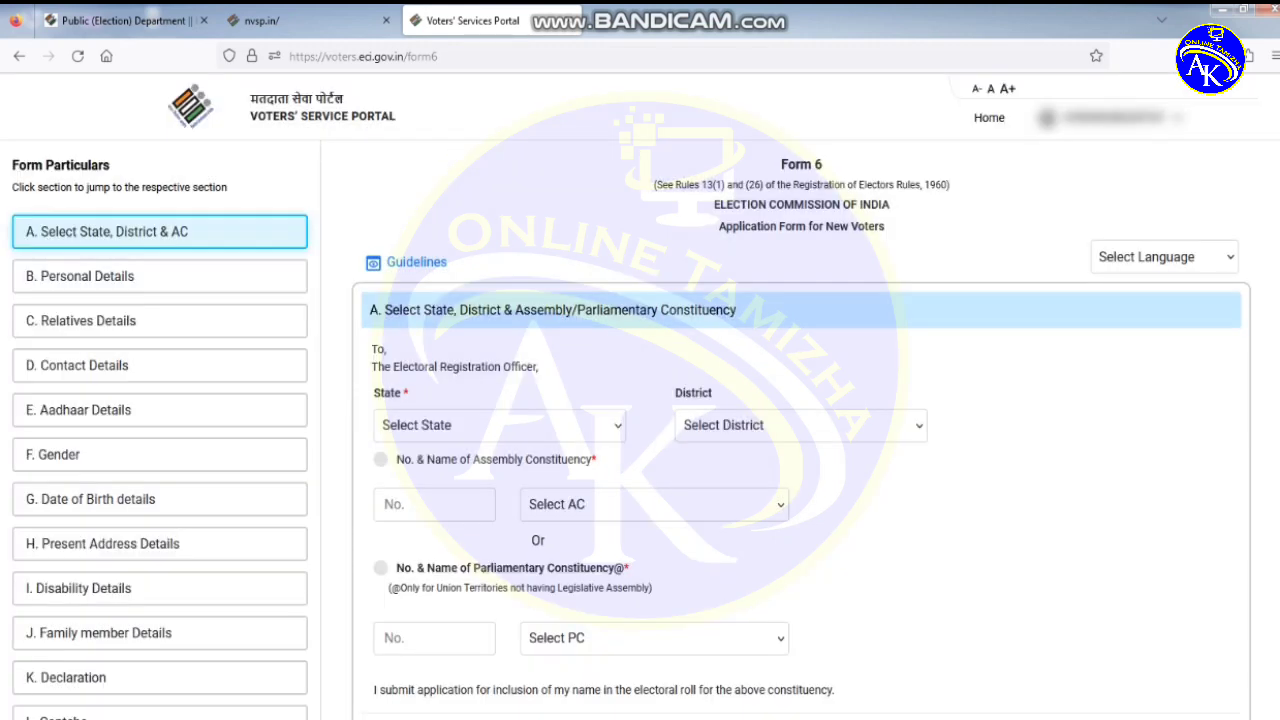
- Choose English as the form language, Tamil Nadu as state and Thiruvallur as district
left_click(1163, 257)
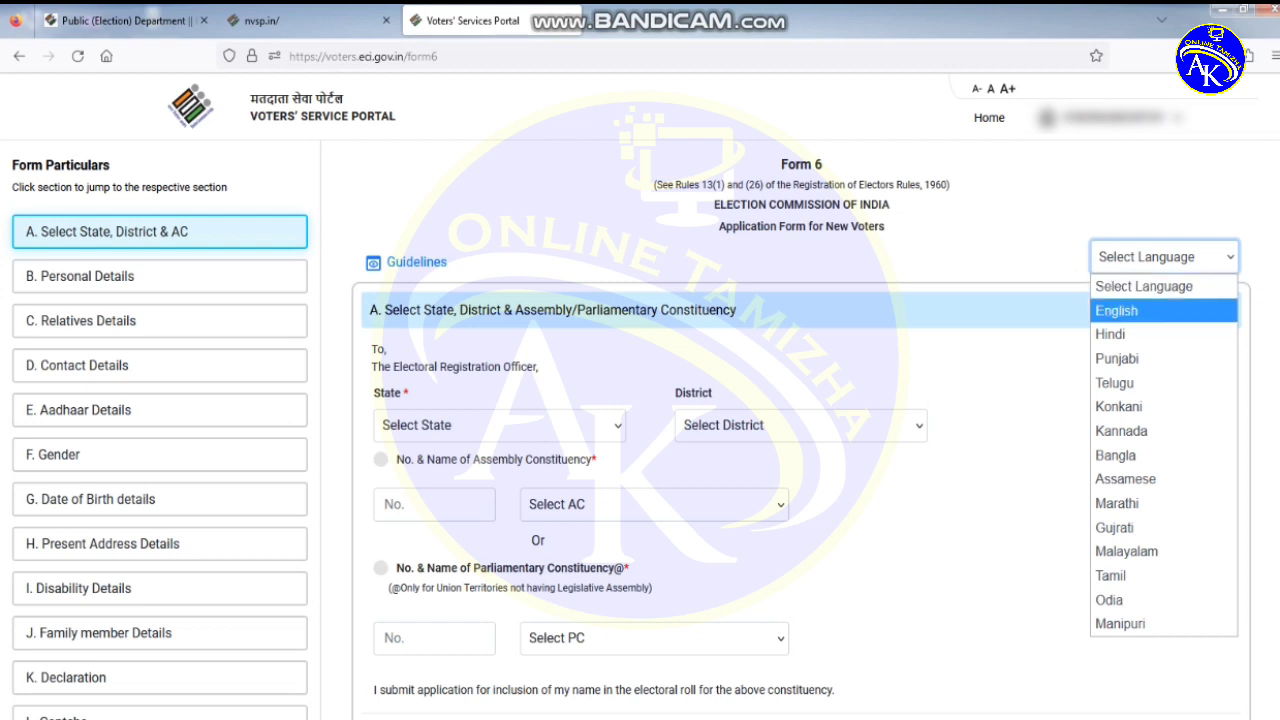
key("Return")
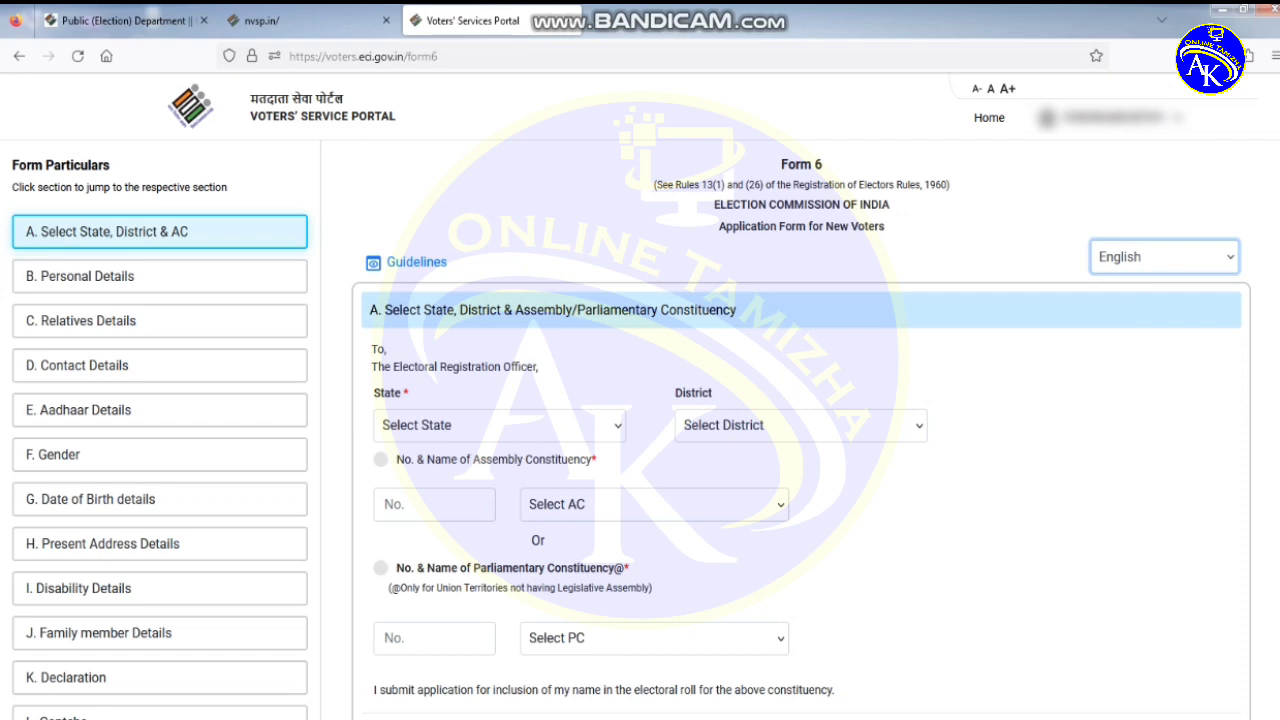
key("Tab")
key("t")
key("Tab")
key("alt+Down")
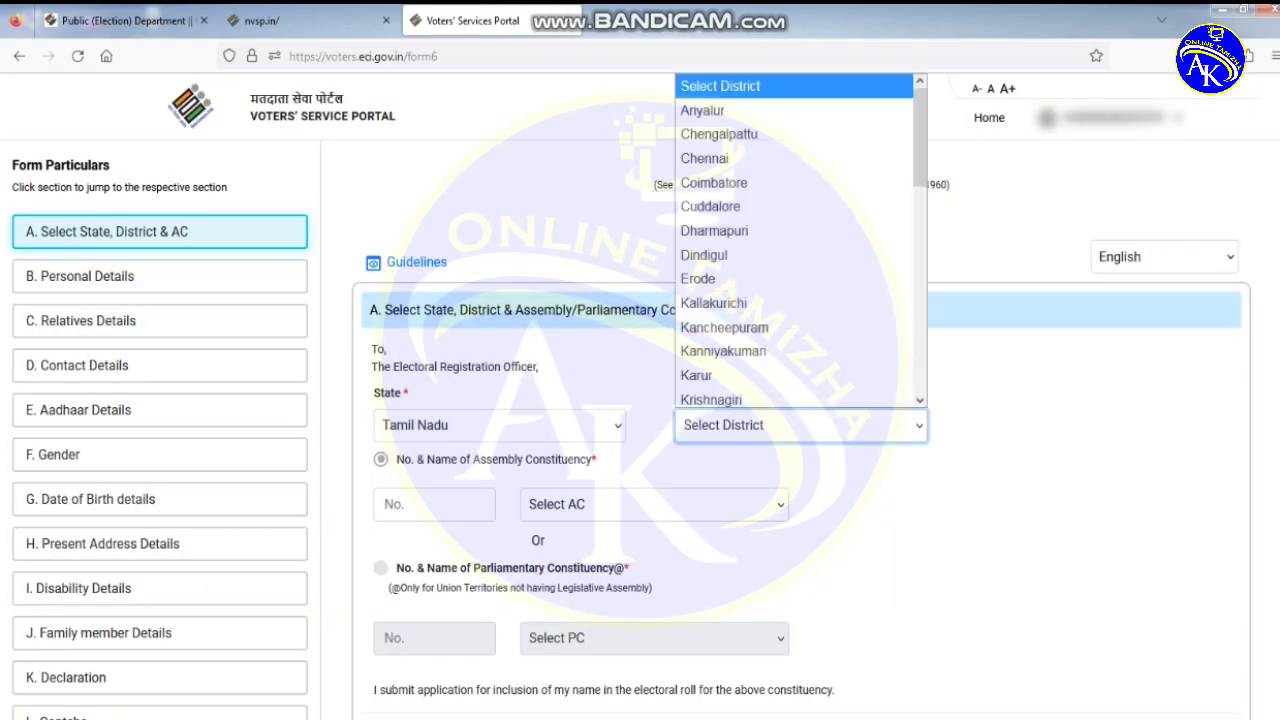
type("thiru")
key("Return")
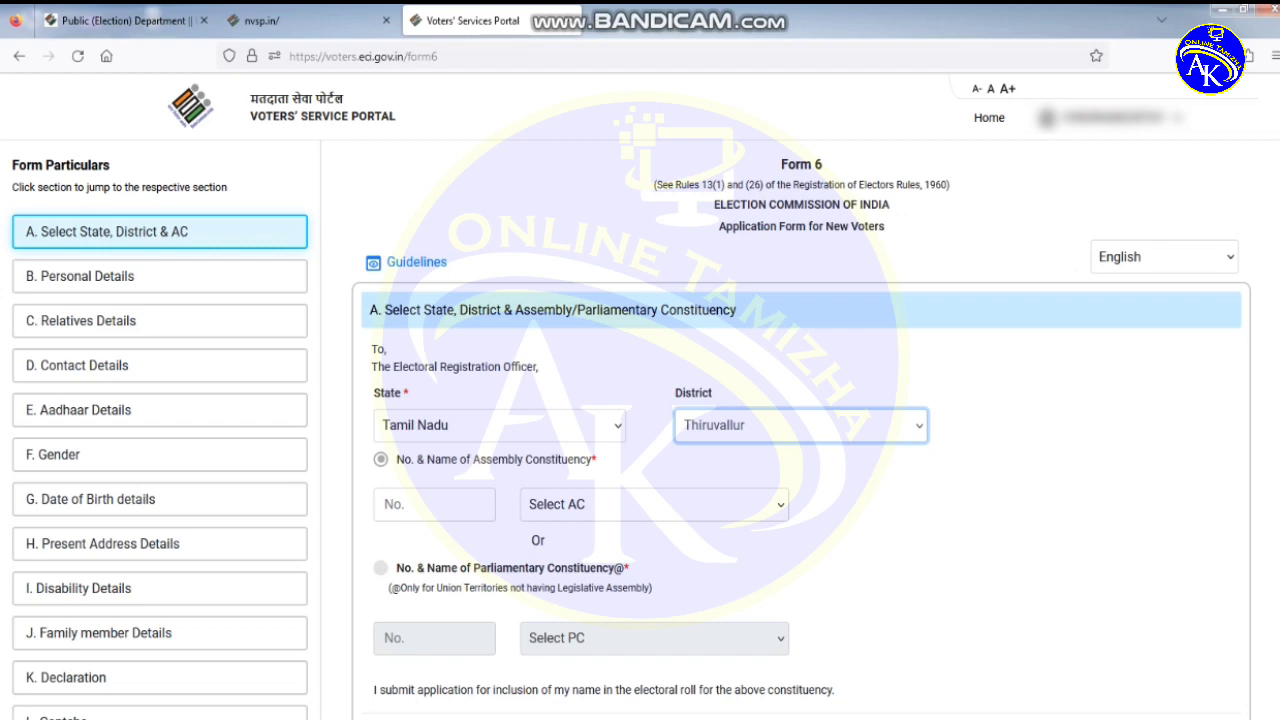
- Select 7 Maduravoyal as the assembly constituency and continue to Personal Details
key("Tab")
key("Tab")
key("Tab")
key("alt+Down")
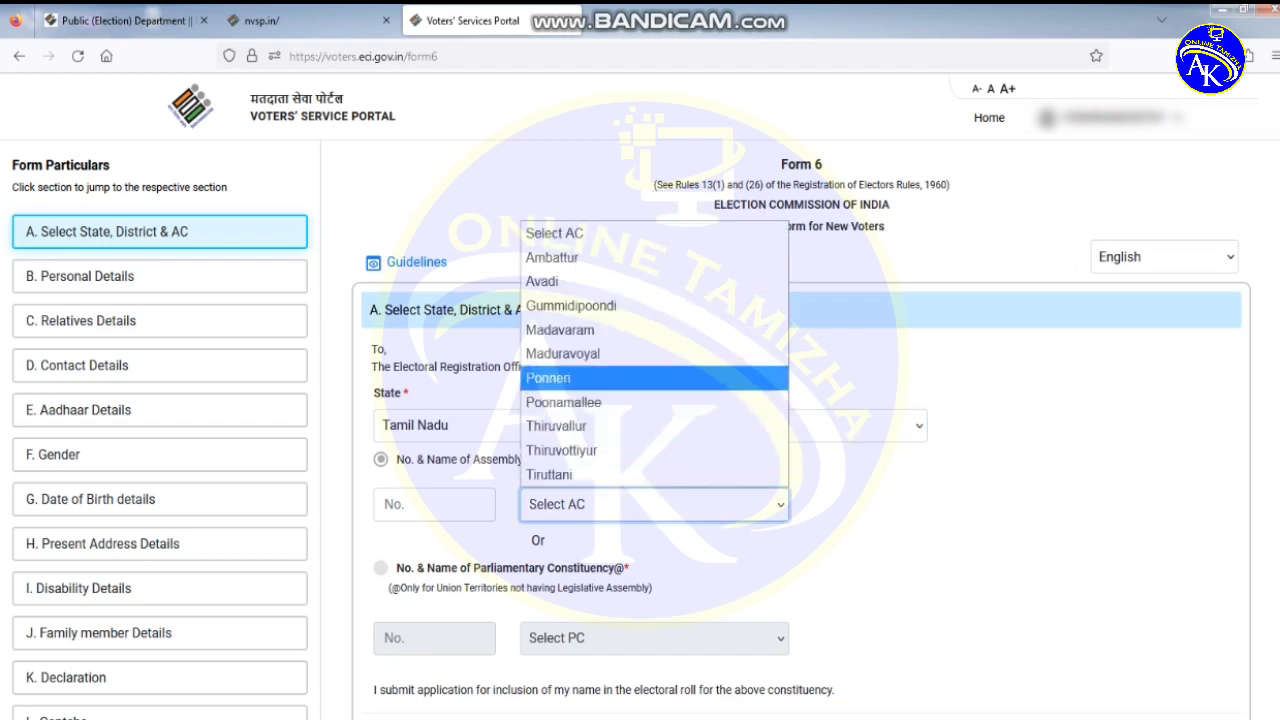
left_click(562, 353)
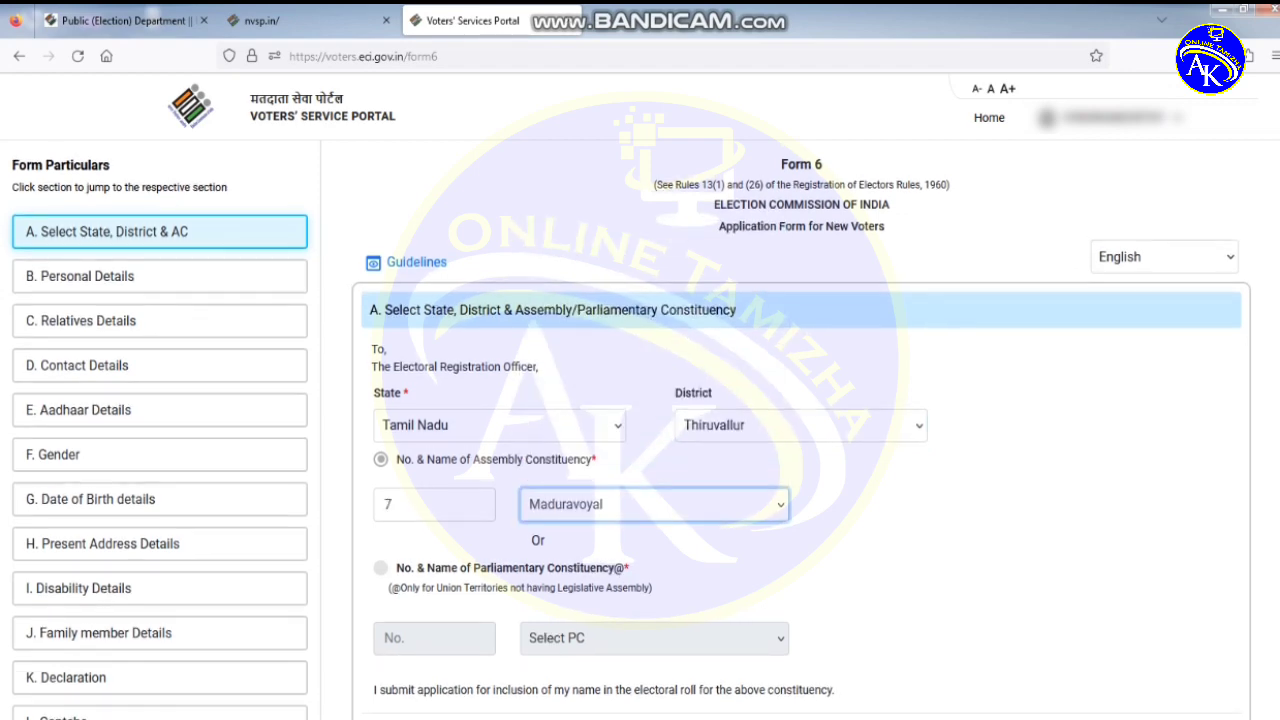
scroll(800, 450, "down", 2)
scroll(800, 450, "down", 1)
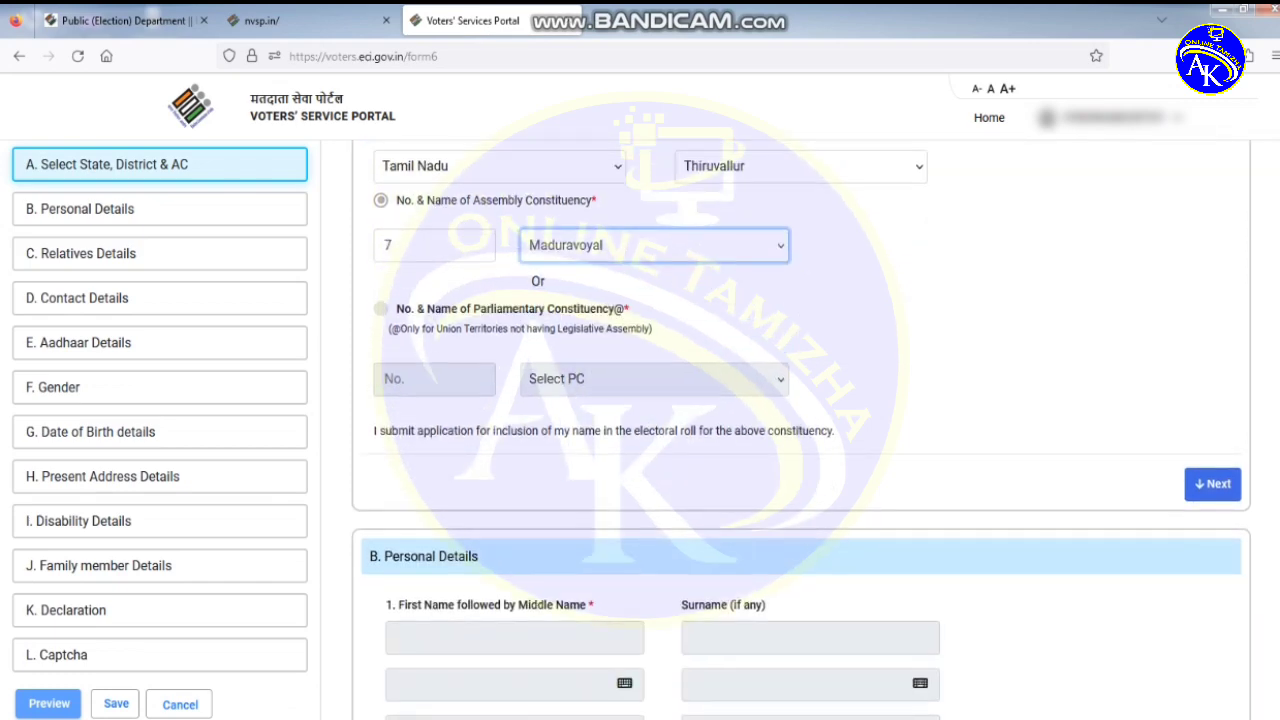
left_click(1211, 483)
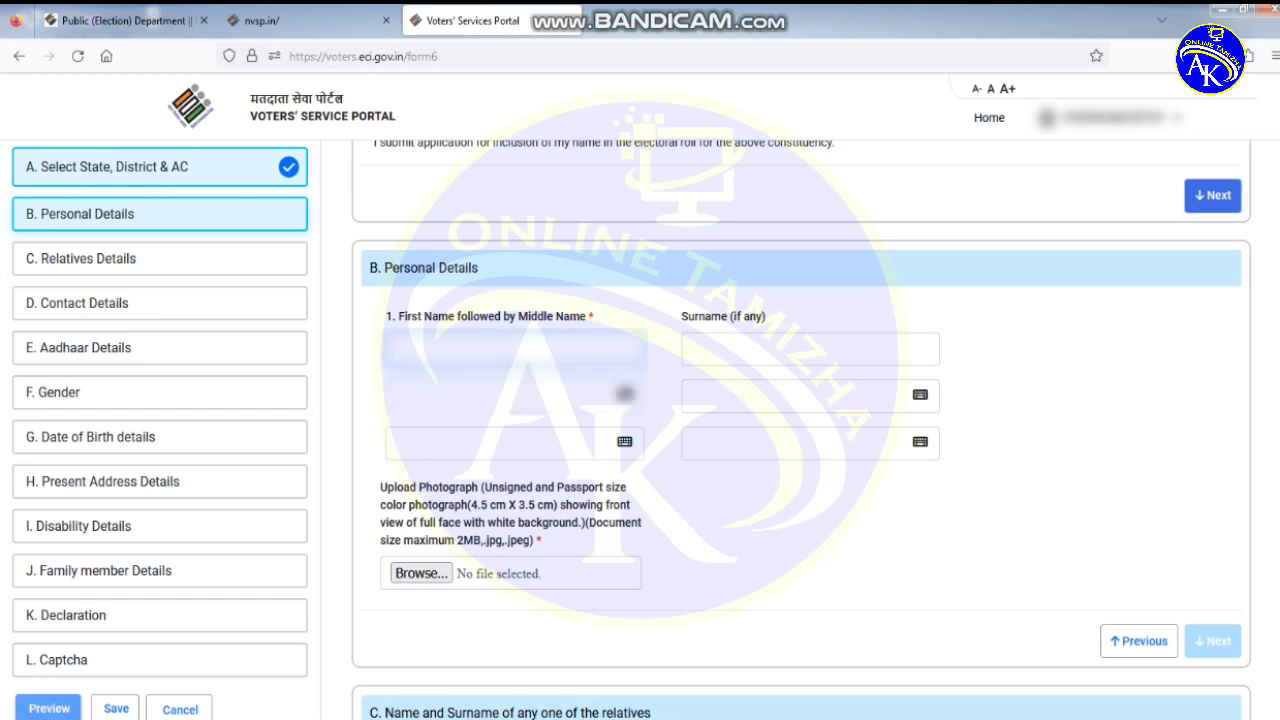
- Enter the applicant's first name with its regional-script version, then proceed to Relatives Details
type("Kumaran")
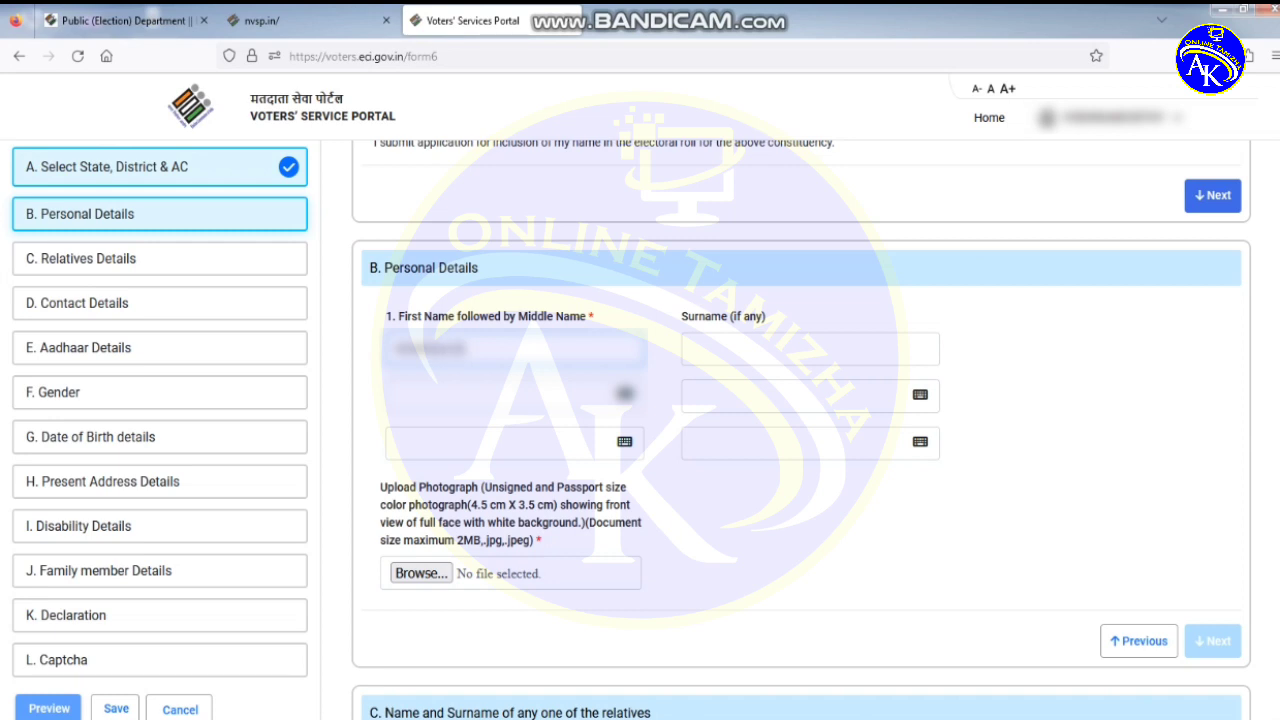
type("an")
key("Tab")
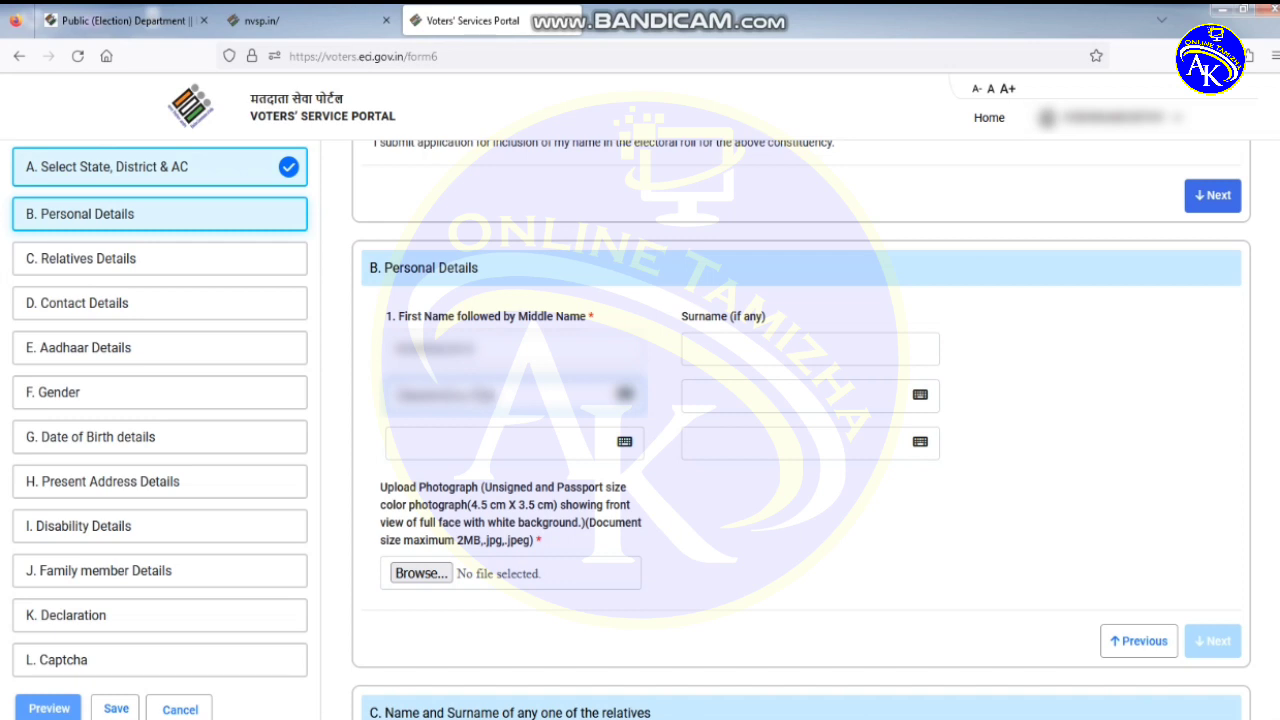
type("alya.jpg")
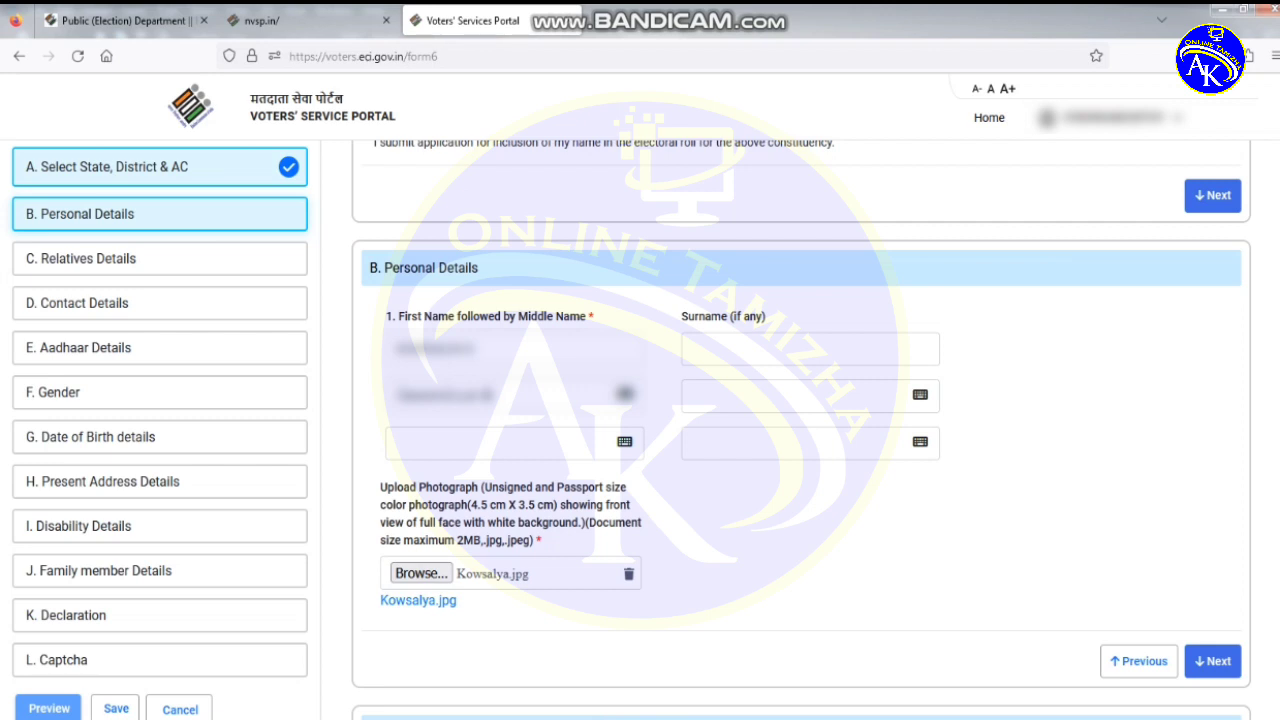
left_click(1212, 661)
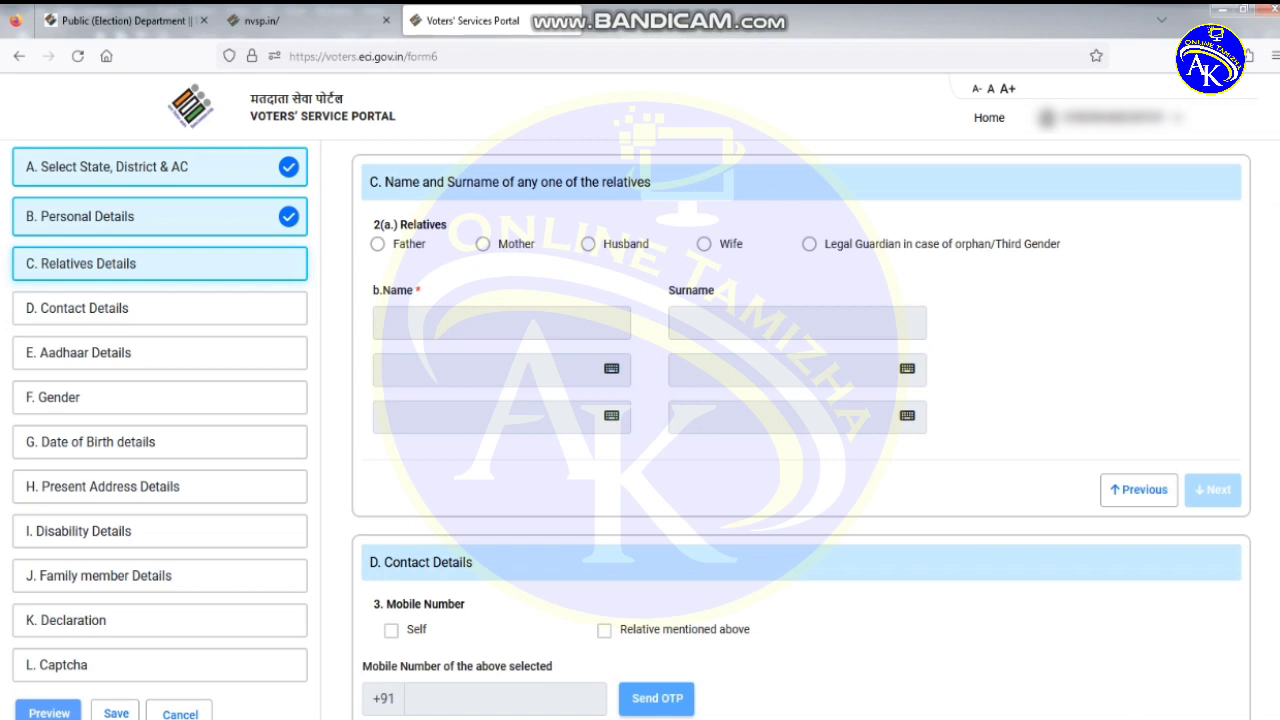
- Choose Father as the relative and enter the father's name in English and regional script
left_click(377, 244)
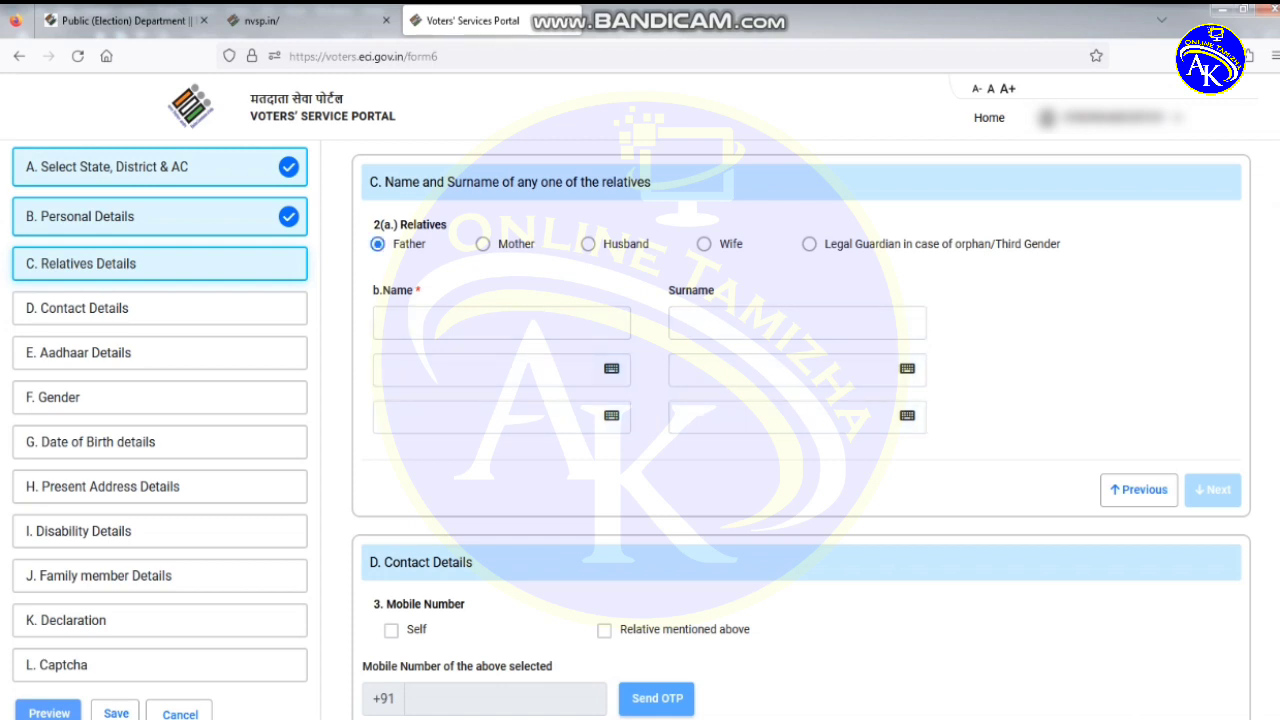
left_click(500, 322)
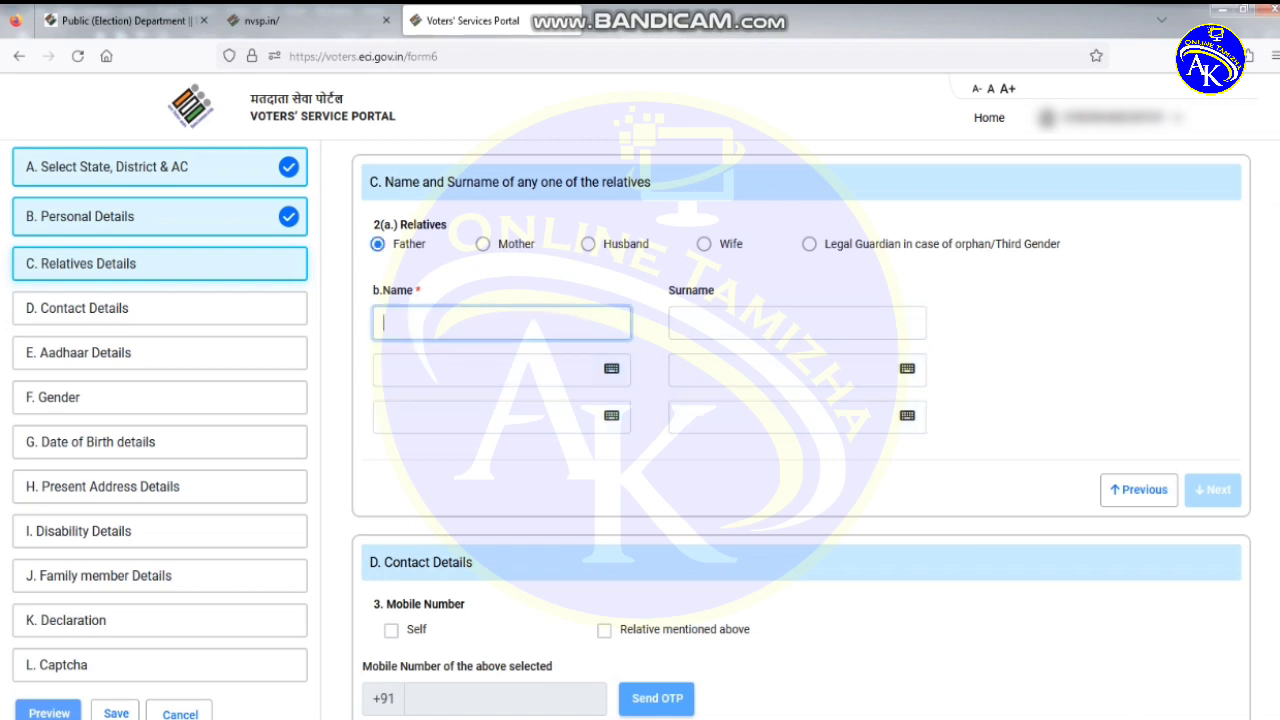
type("SUBRAMANIAN K")
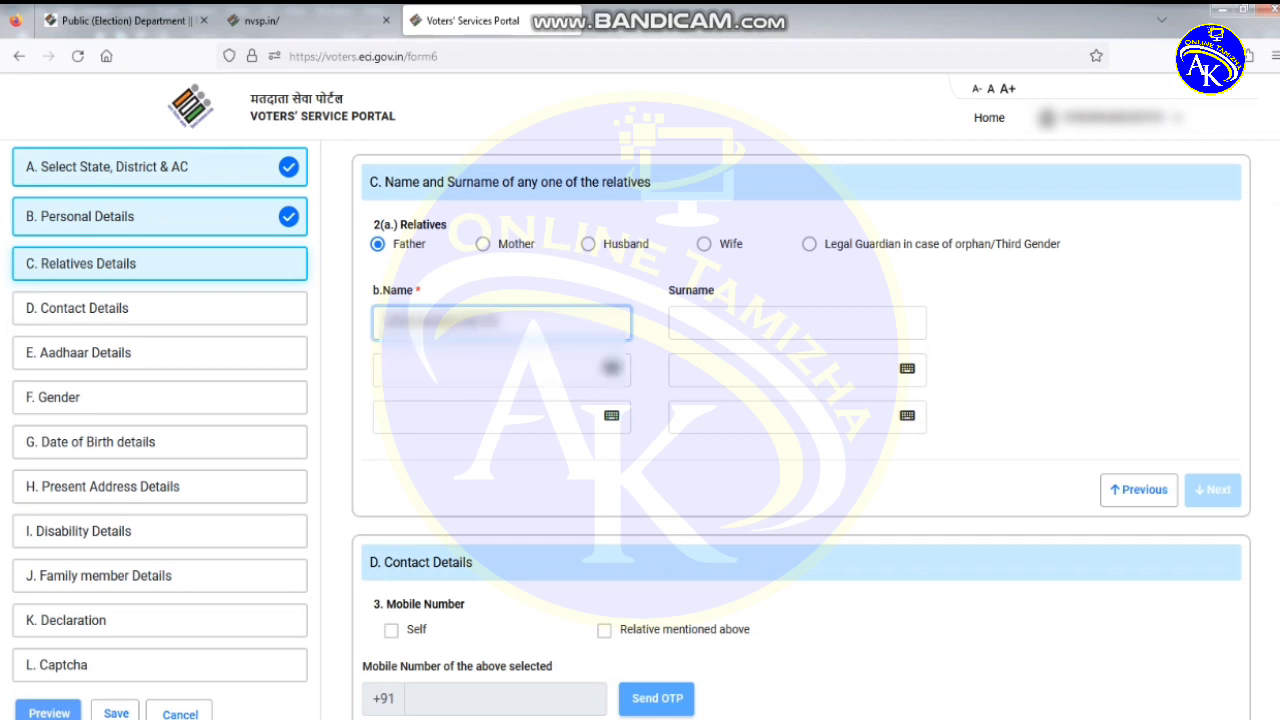
left_click(500, 369)
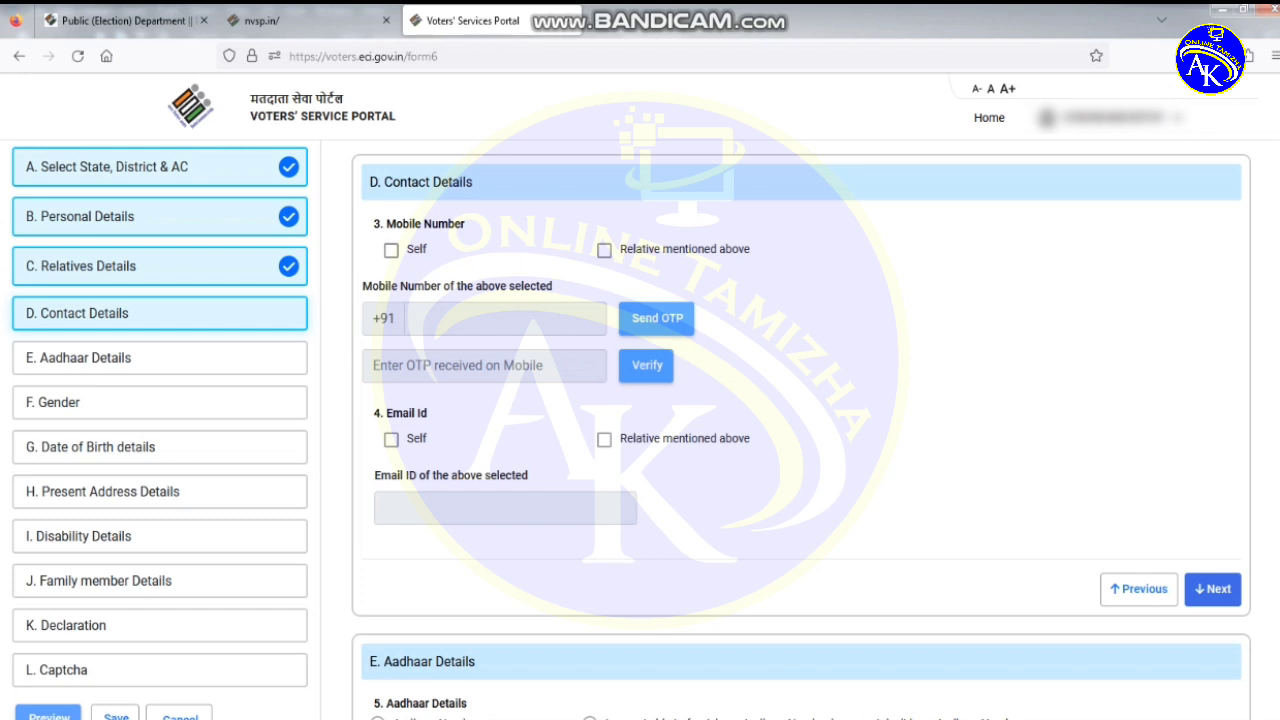
- Verify the applicant's own mobile number with the received OTP, add own e-mail, and continue
left_click(391, 250)
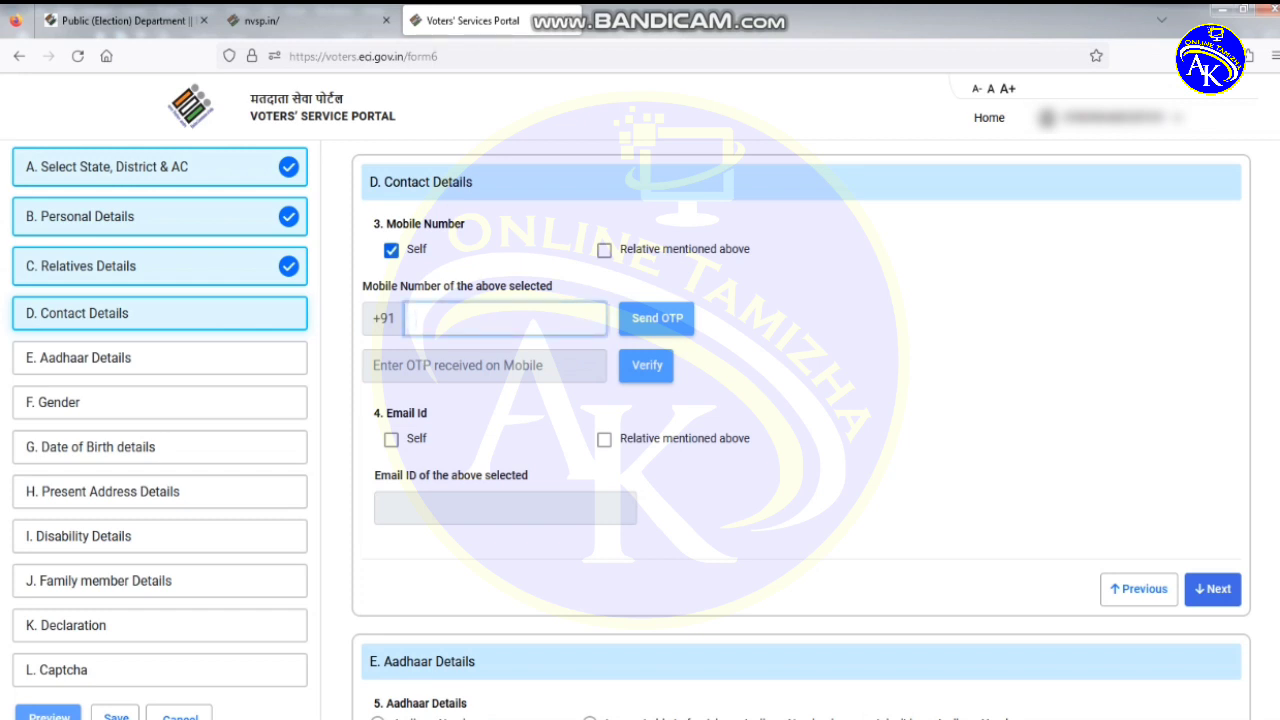
type("9876543")
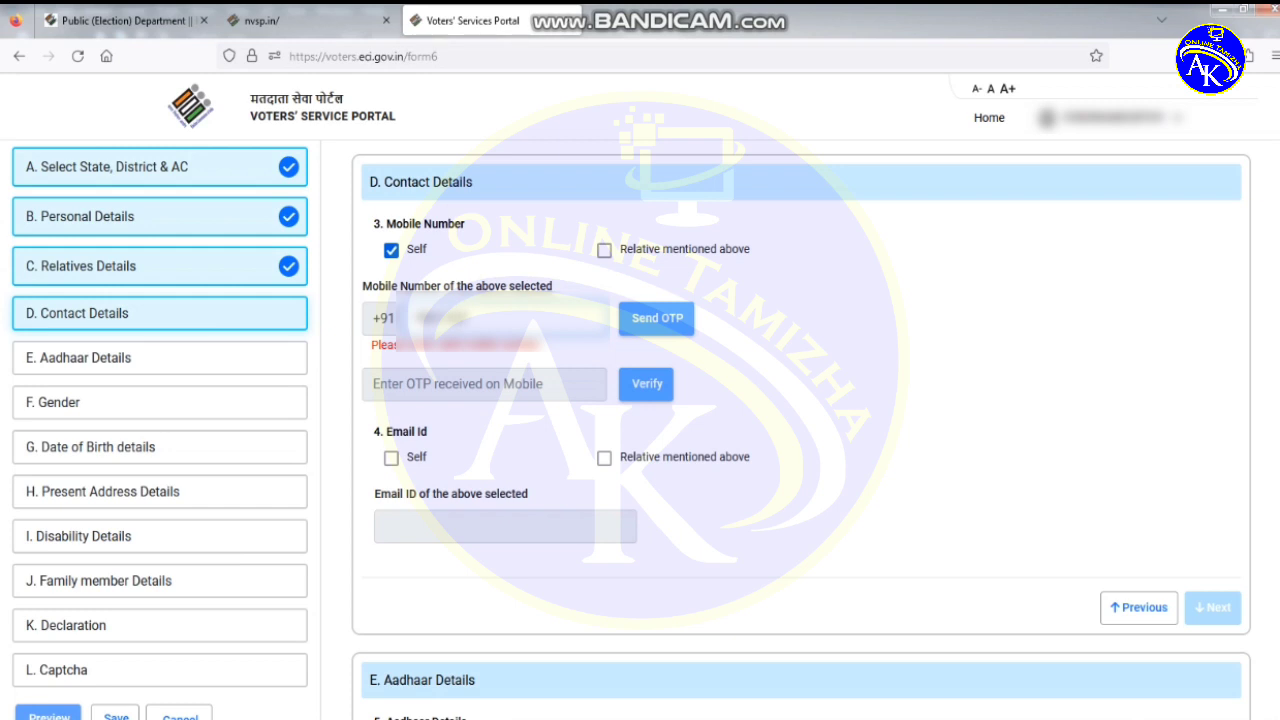
type("0")
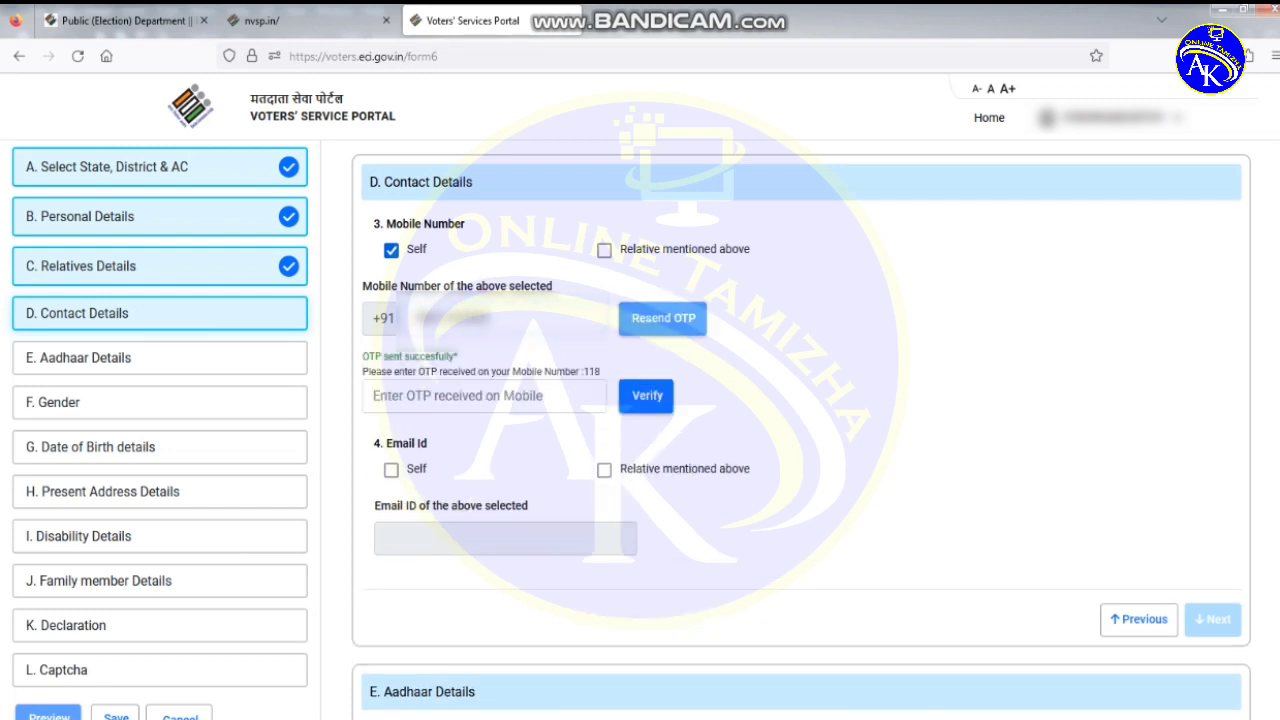
left_click(485, 395)
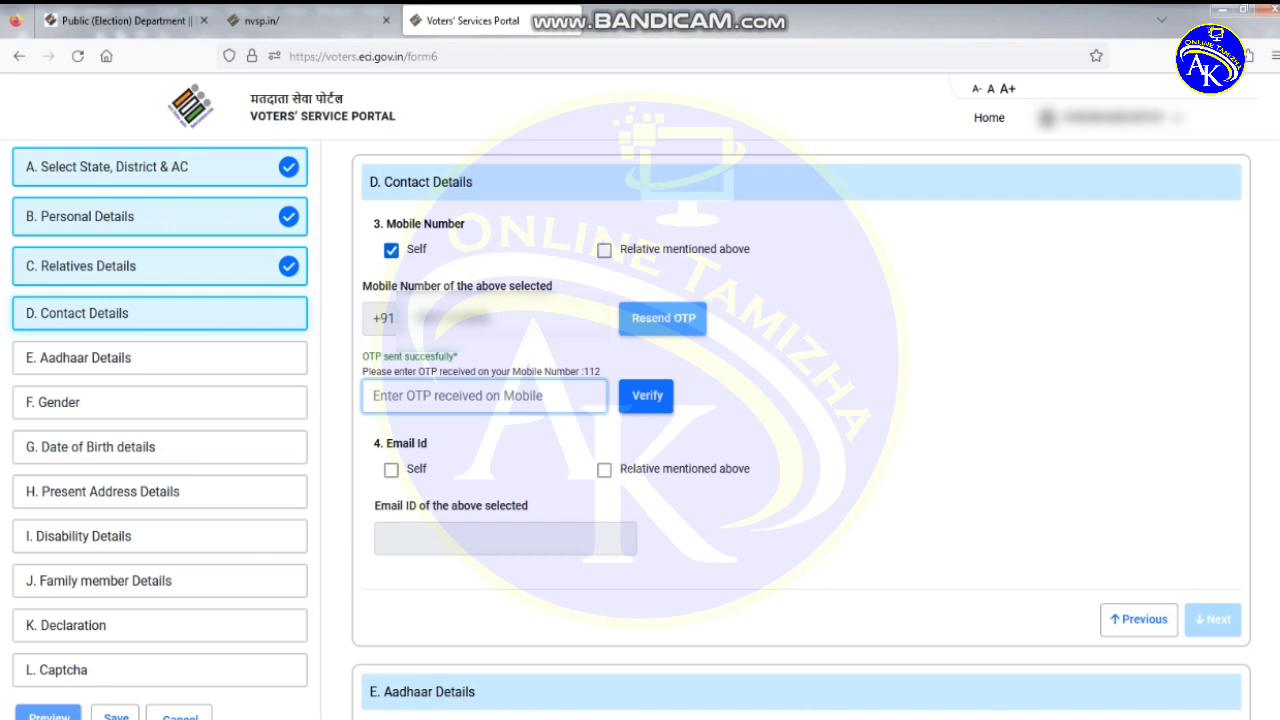
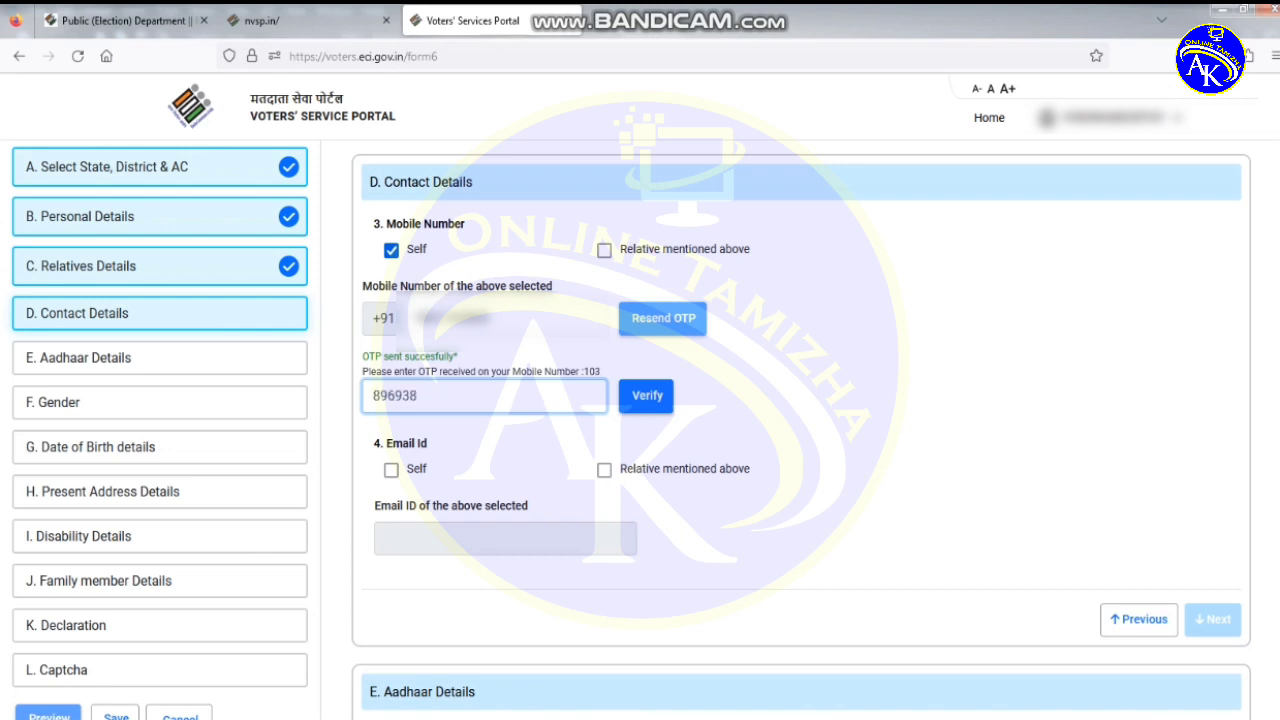
key("Return")
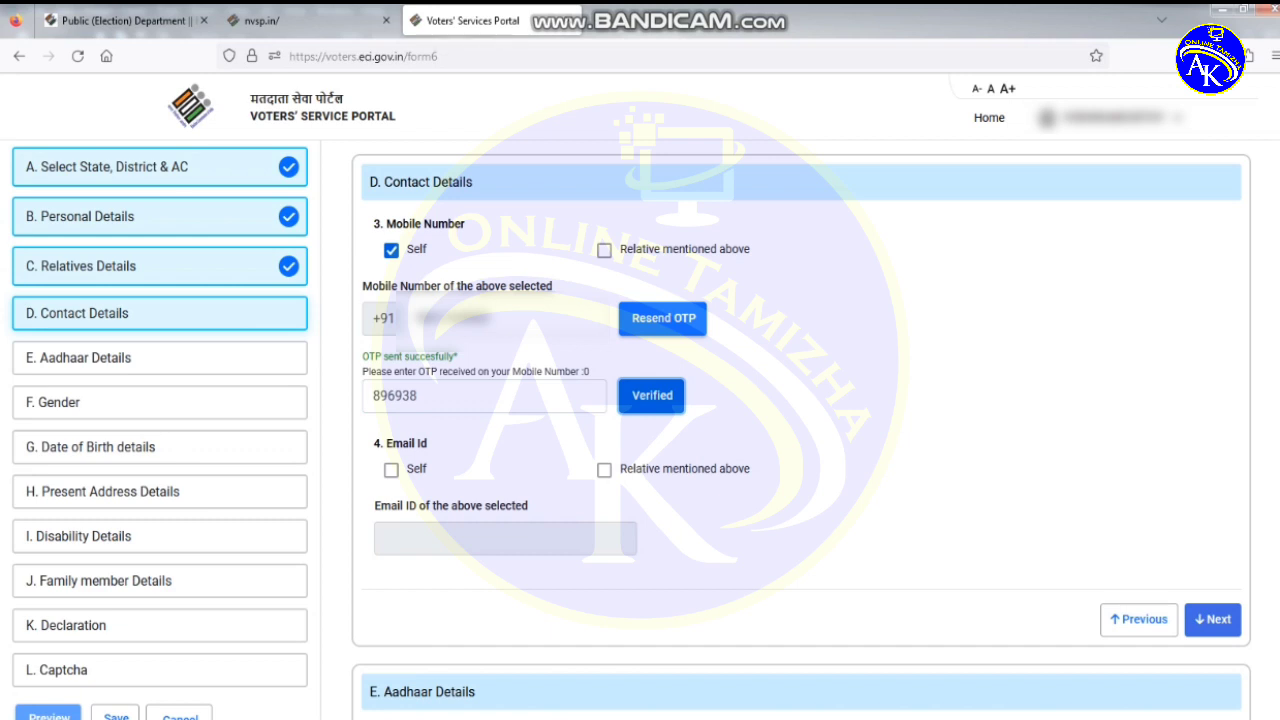
left_click(391, 469)
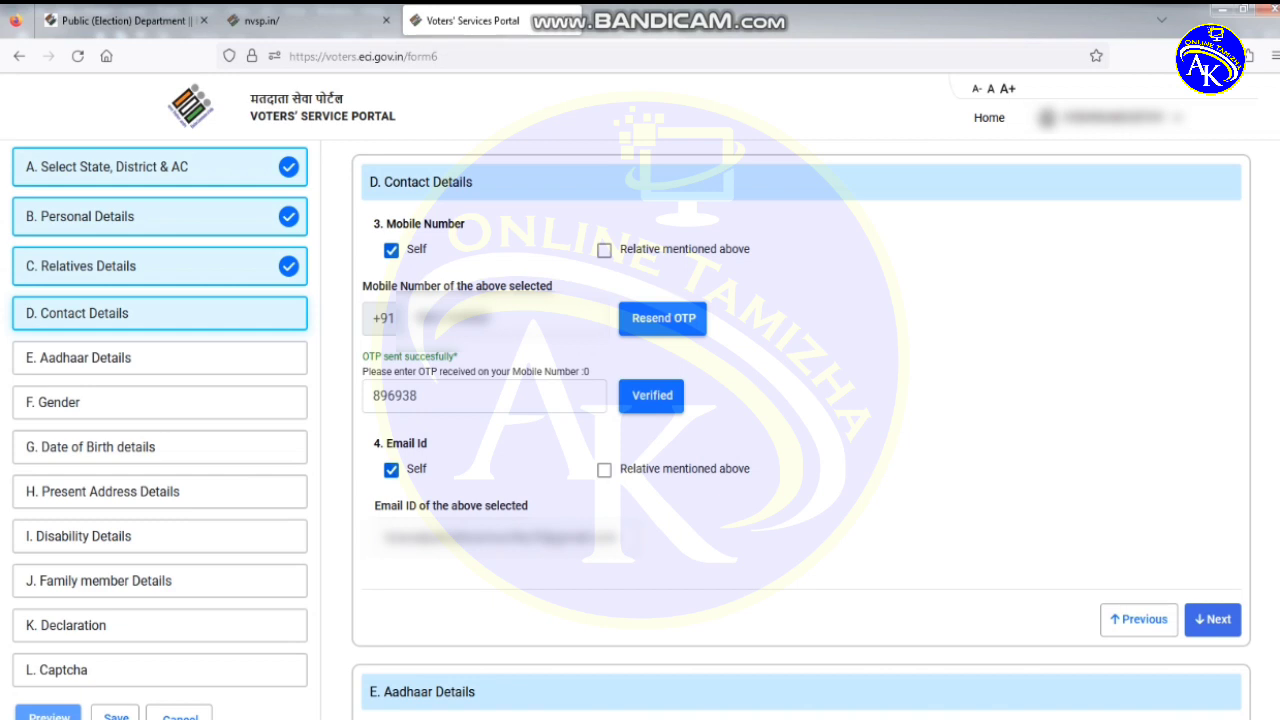
left_click(160, 357)
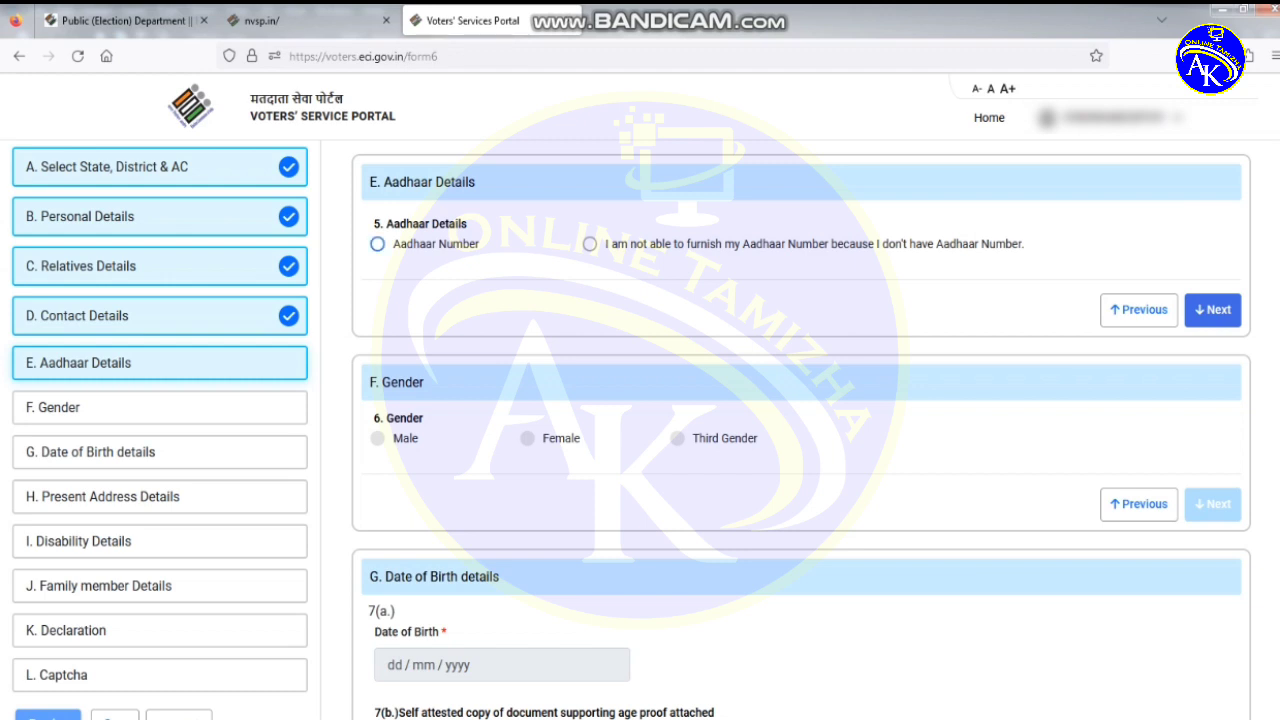
- Choose Aadhaar Number, enter the applicant's Aadhaar number, and advance to the Gender section
left_click(377, 243)
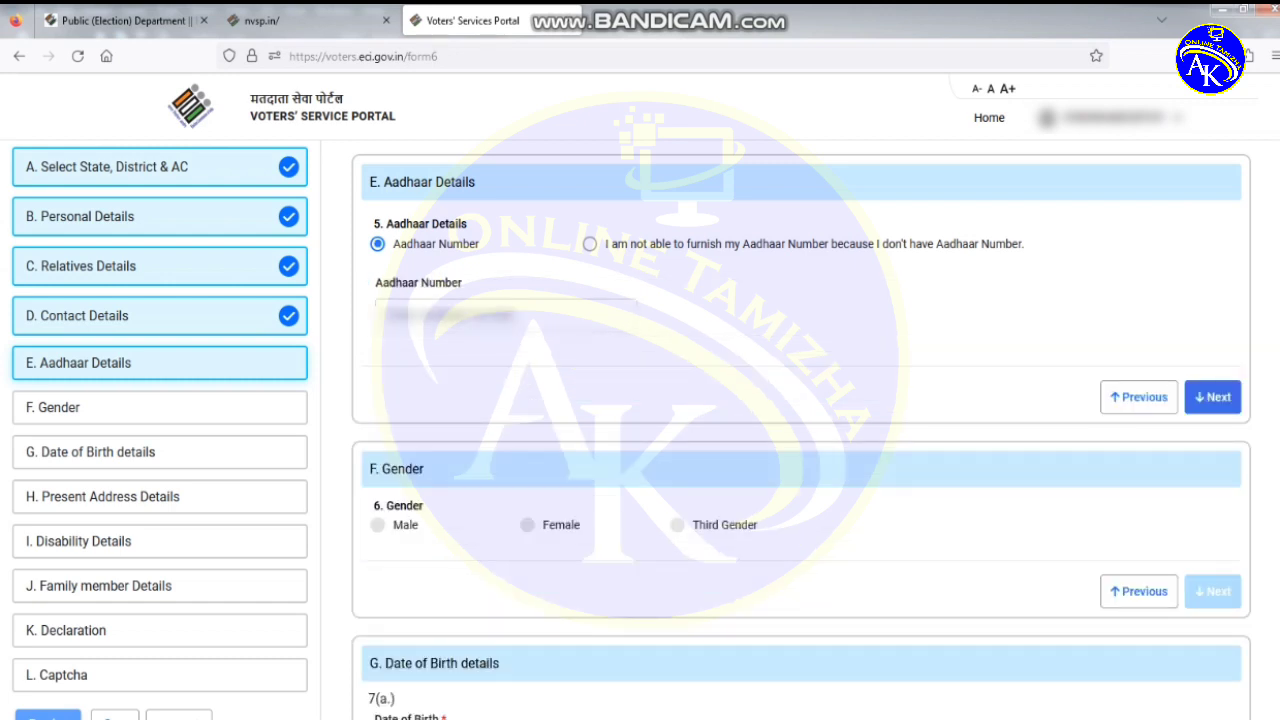
left_click(505, 314)
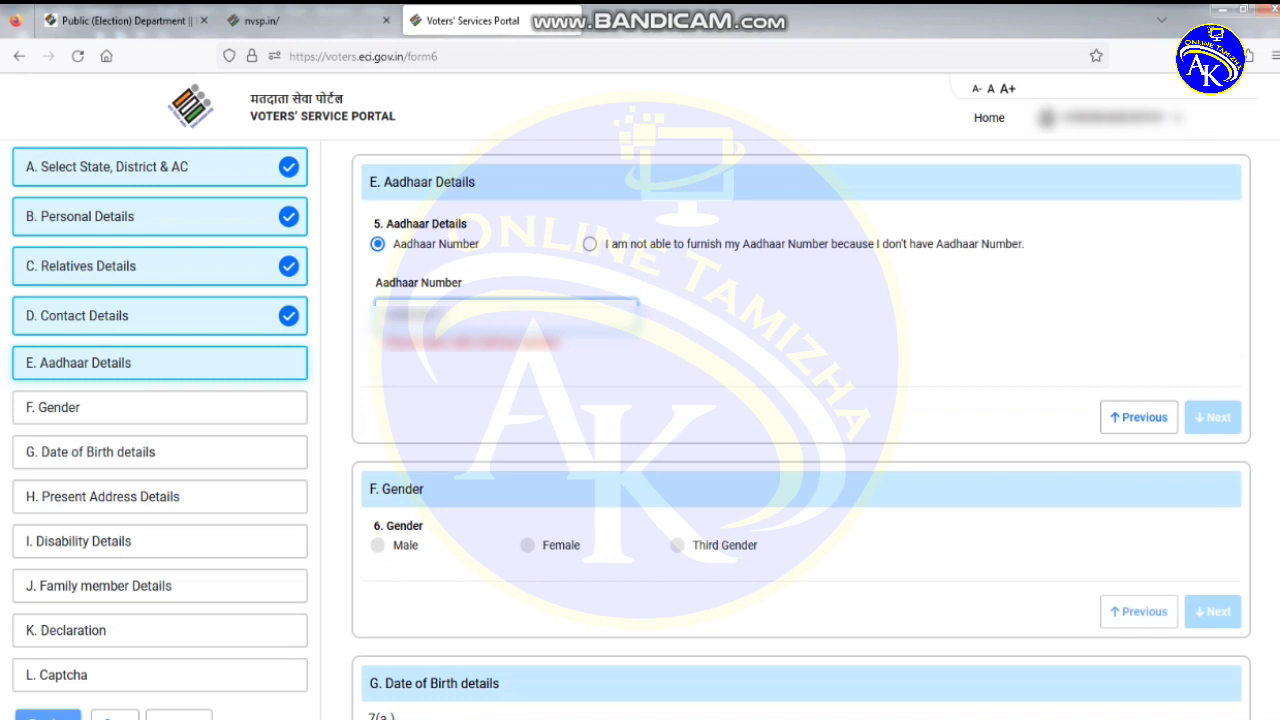
type("XXXX")
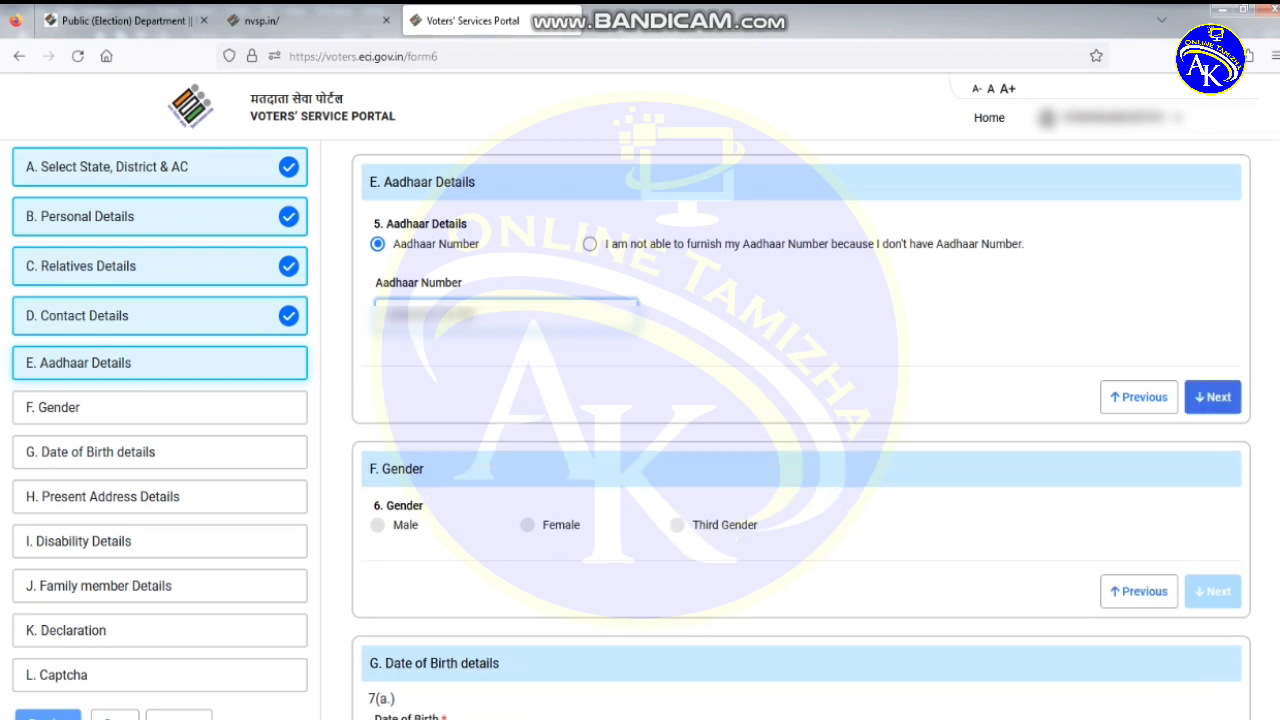
key("Return")
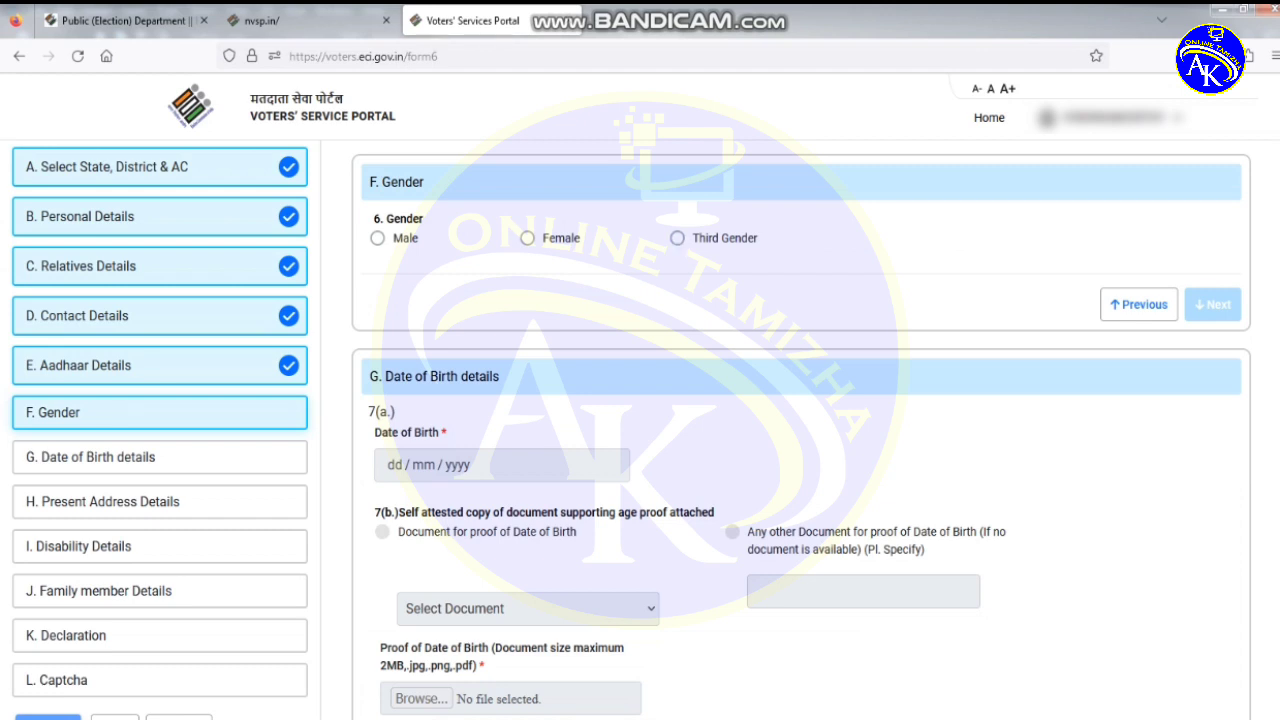
- Set gender to Female and begin picking the date of birth in the calendar
left_click(527, 238)
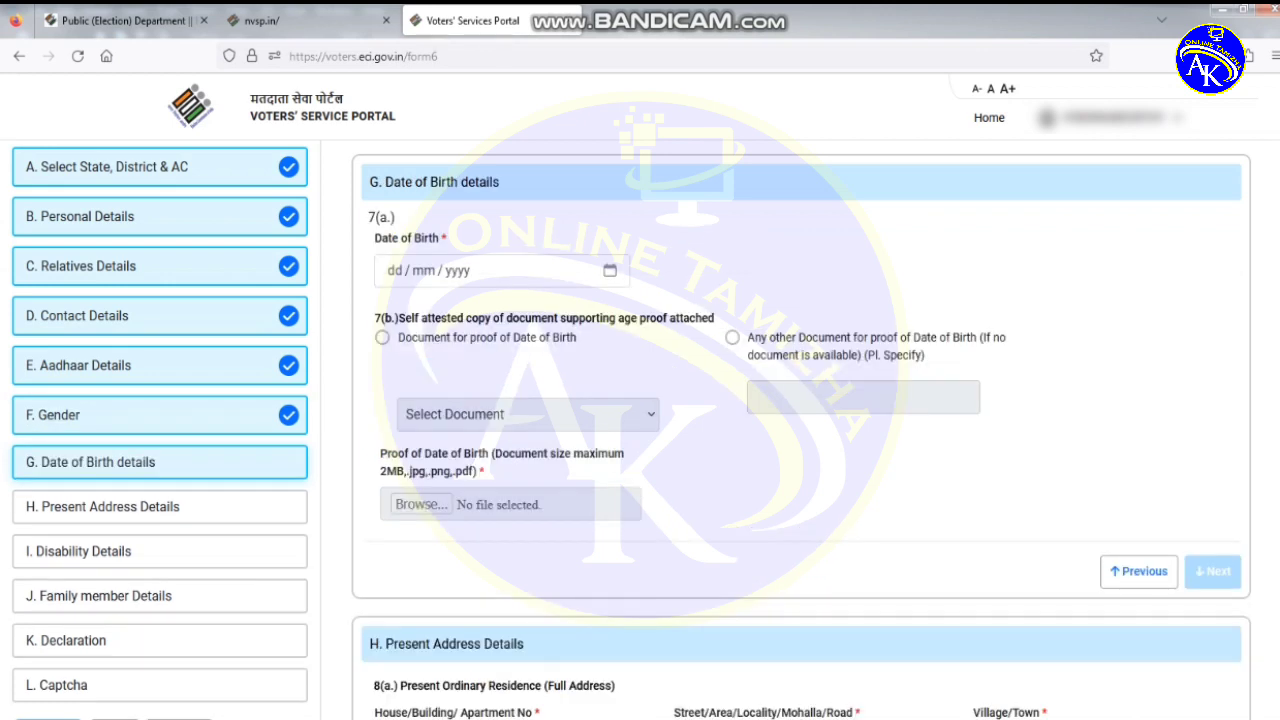
left_click(395, 270)
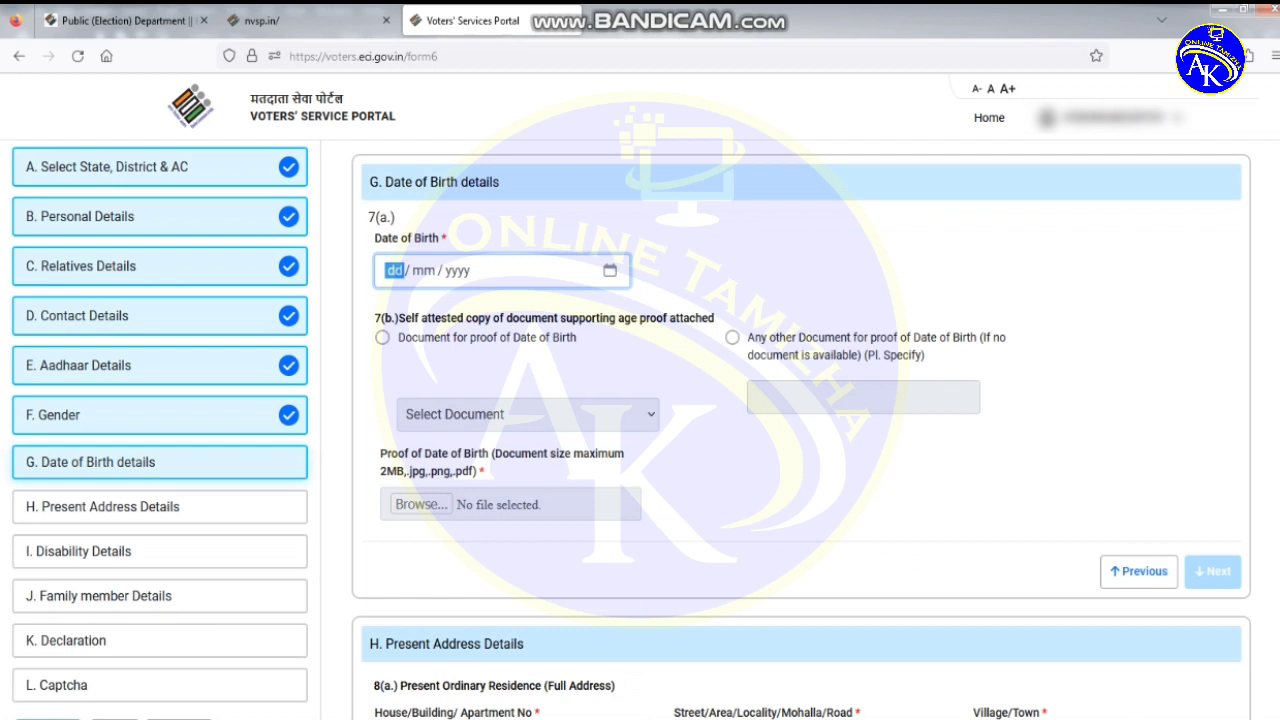
left_click(610, 270)
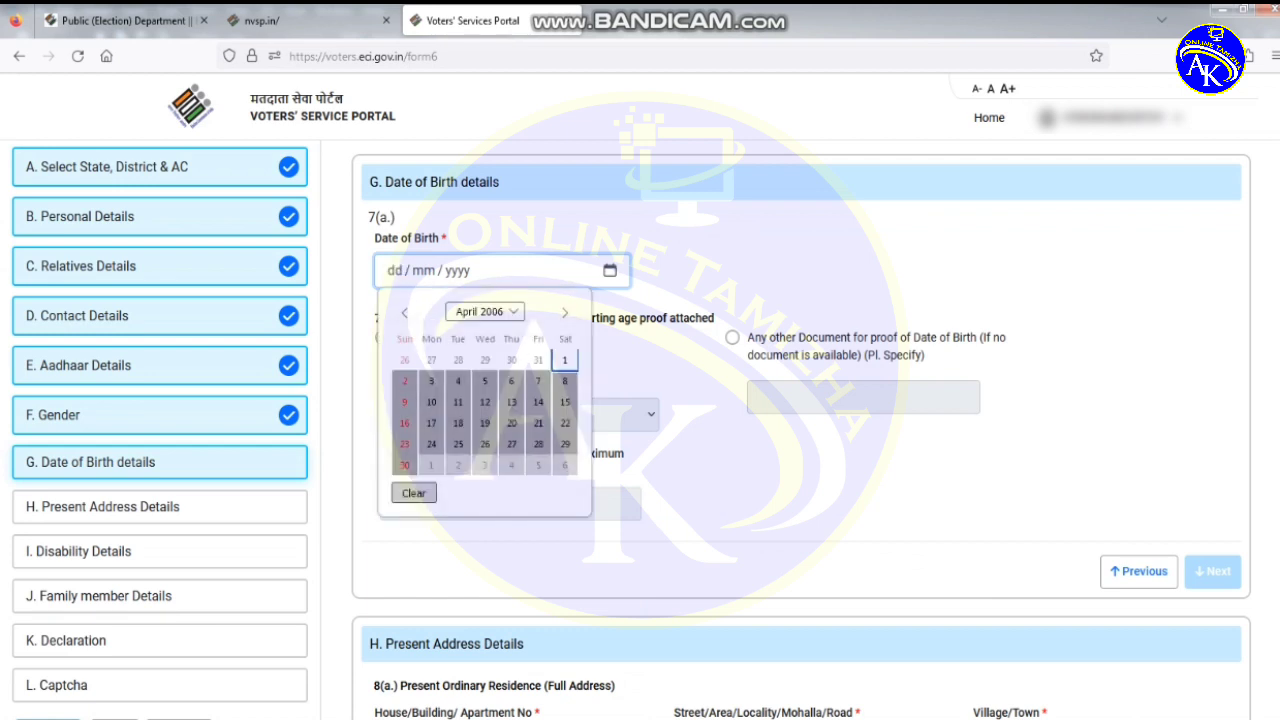
left_click(485, 311)
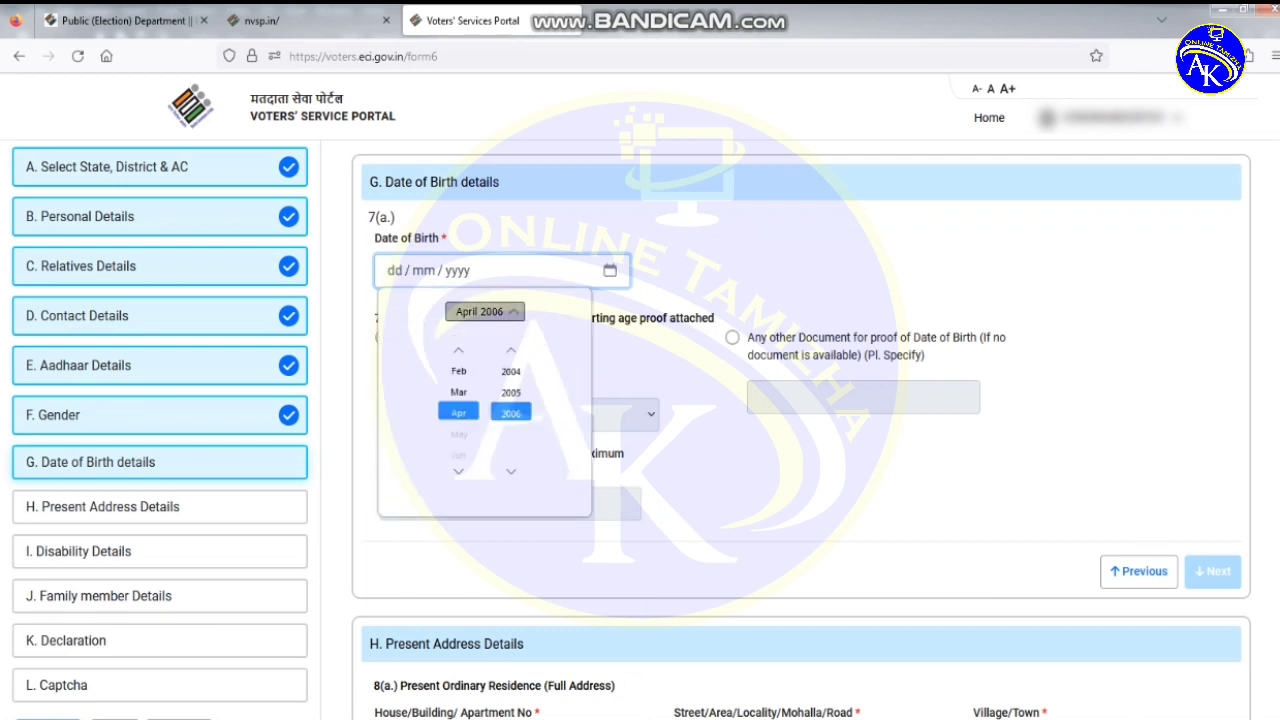
scroll(511, 370, "up", 1)
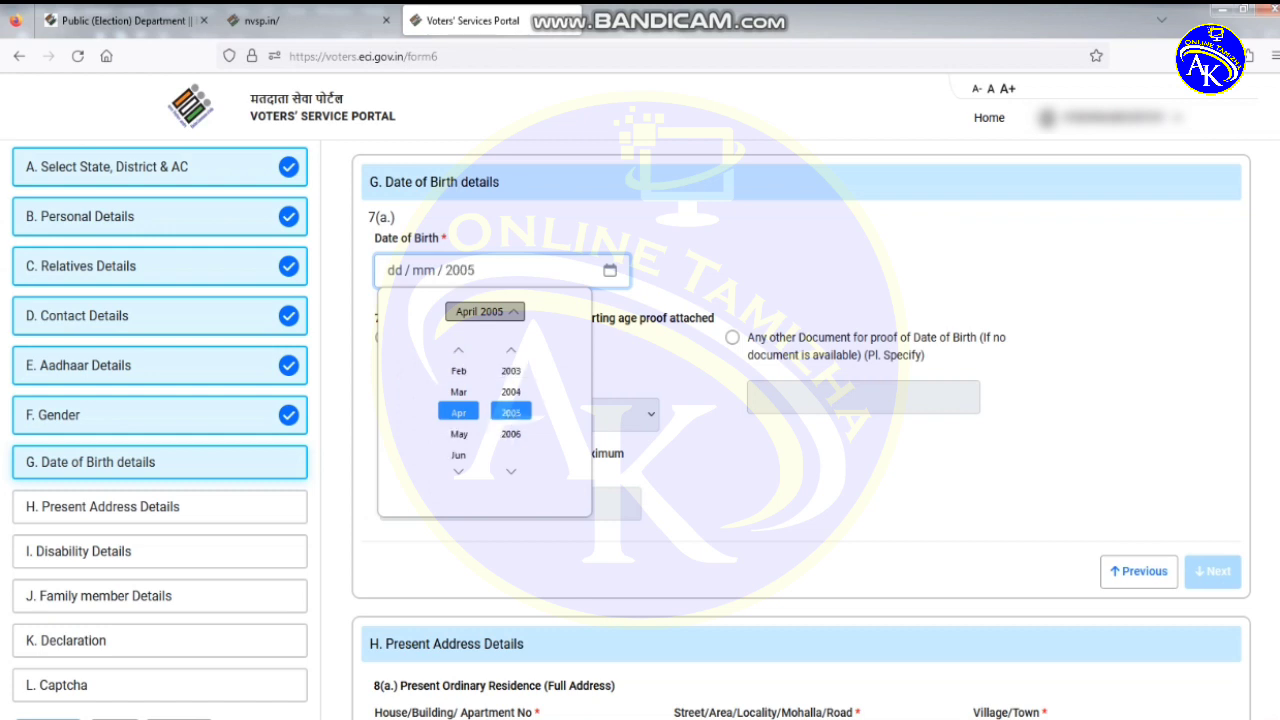
scroll(458, 370, "up", 1)
scroll(458, 370, "up", 2)
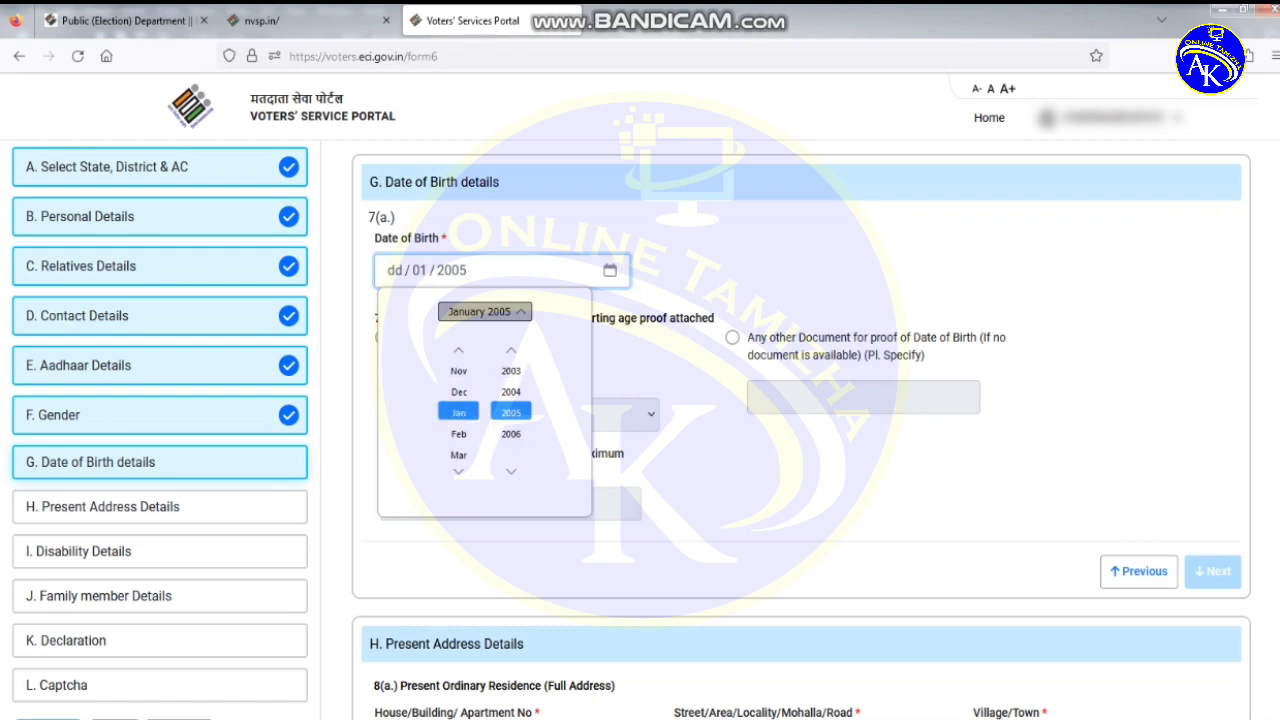
left_click(395, 270)
key("Escape")
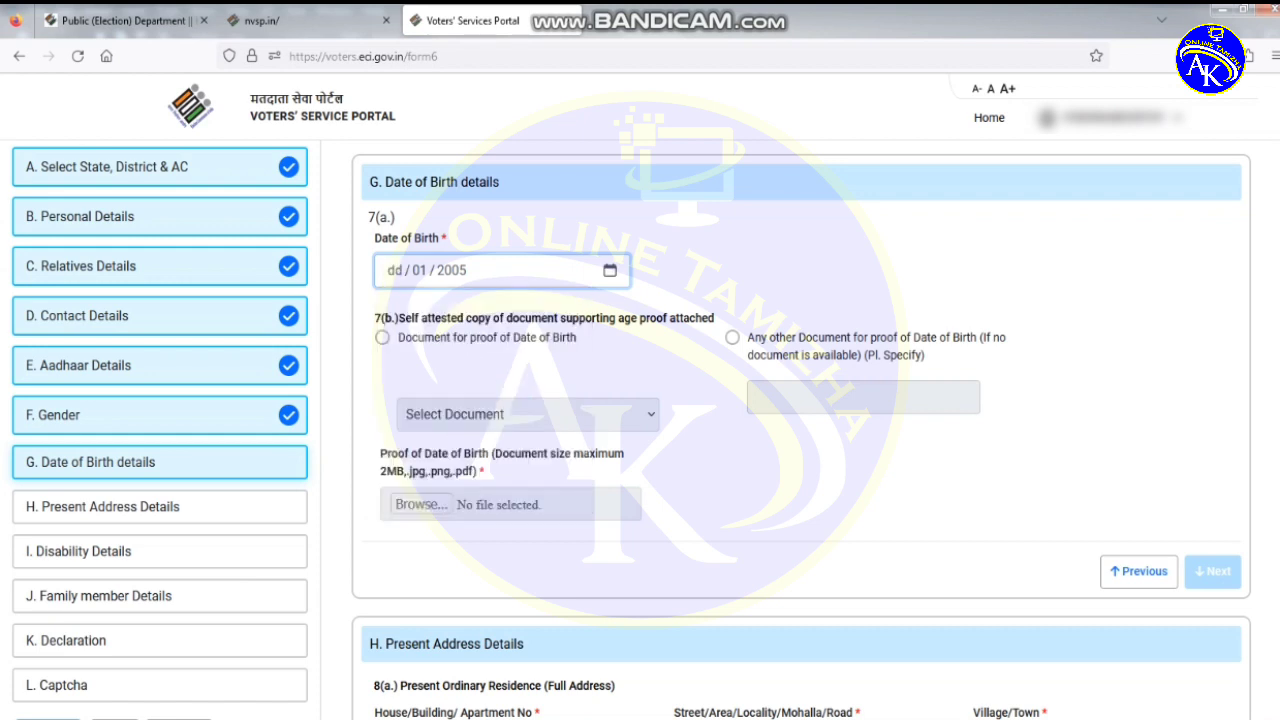
key("alt+Down")
type("09012004")
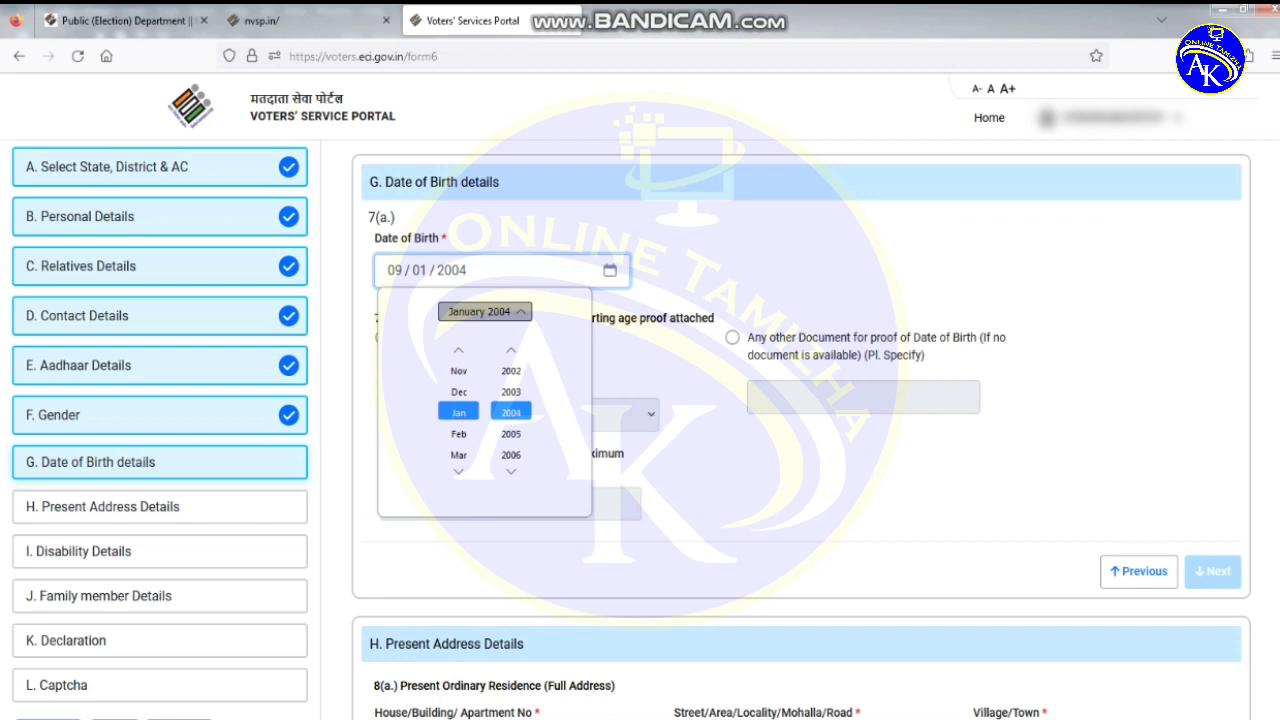
key("Escape")
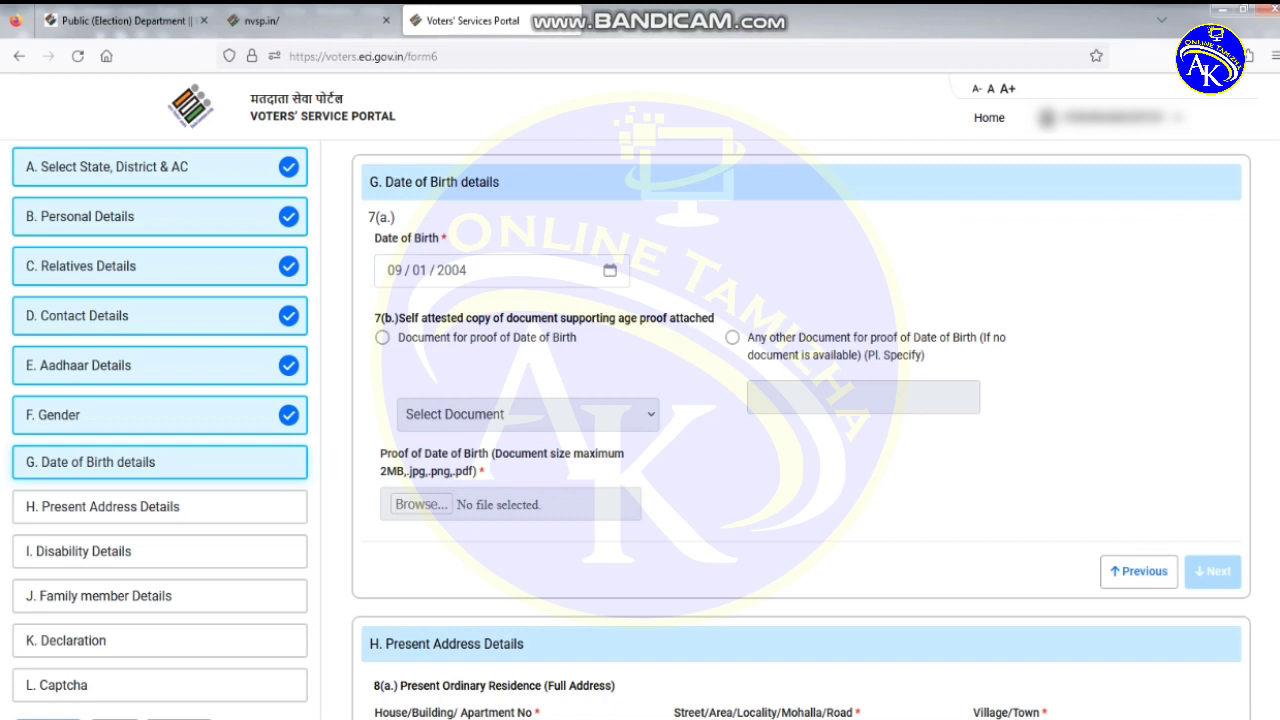
left_click(382, 337)
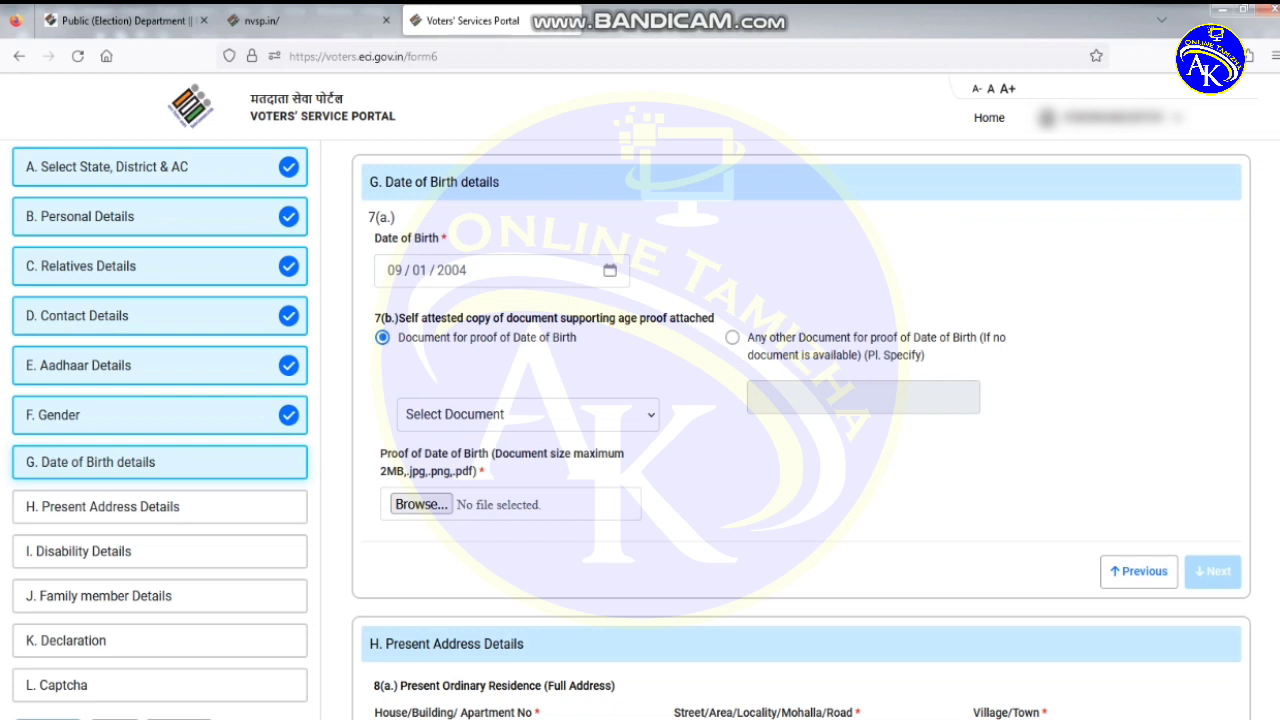
left_click(528, 414)
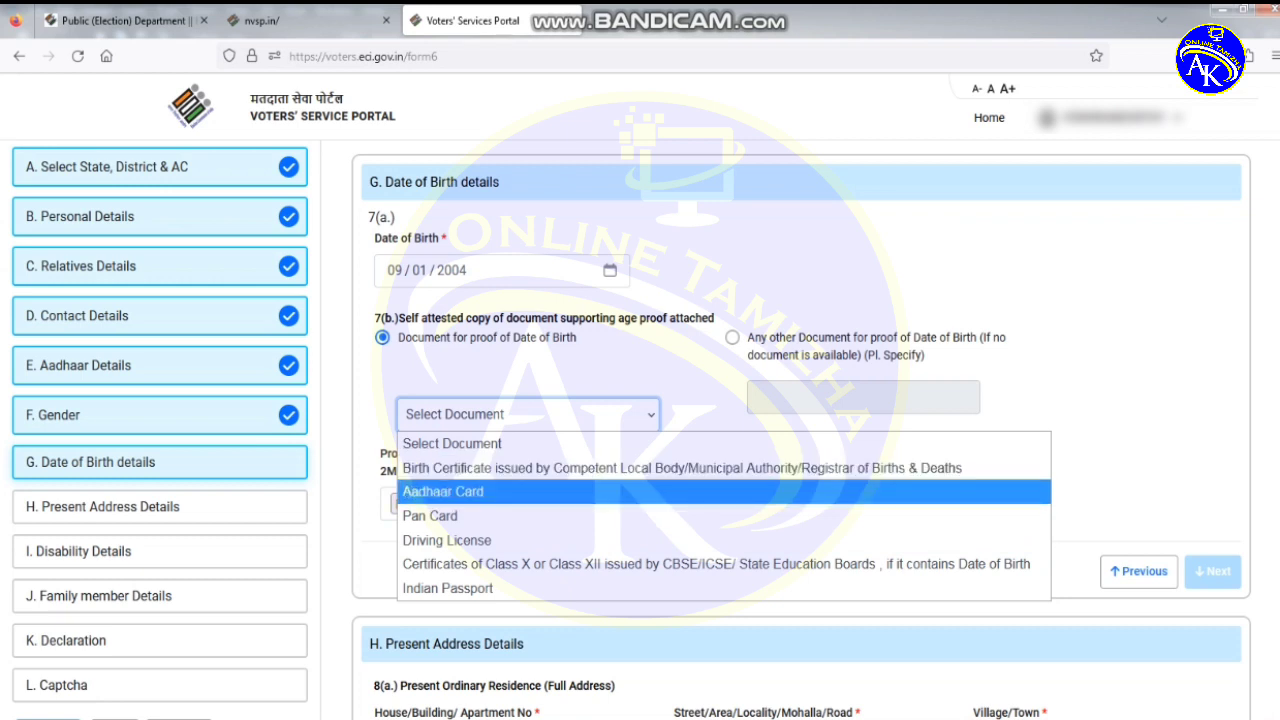
- Select Aadhaar Card as birth-date proof, attach its image, and continue to Present Address Details
left_click(440, 491)
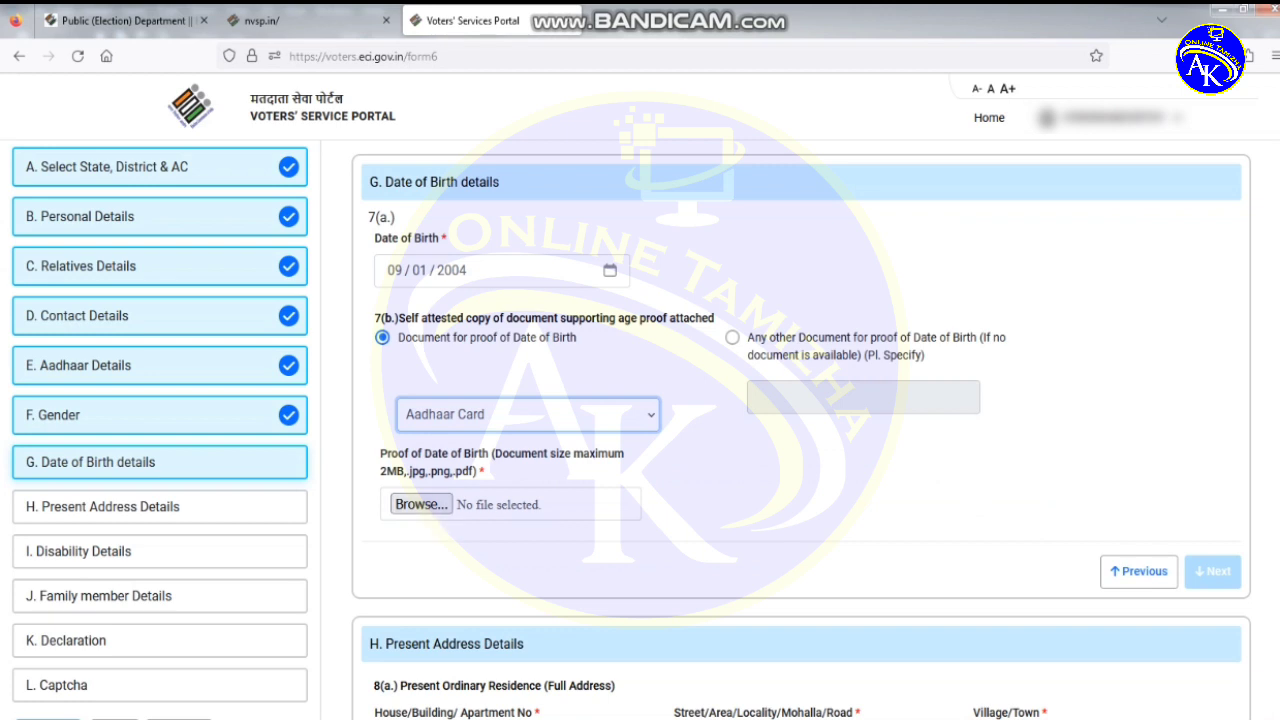
key("Return")
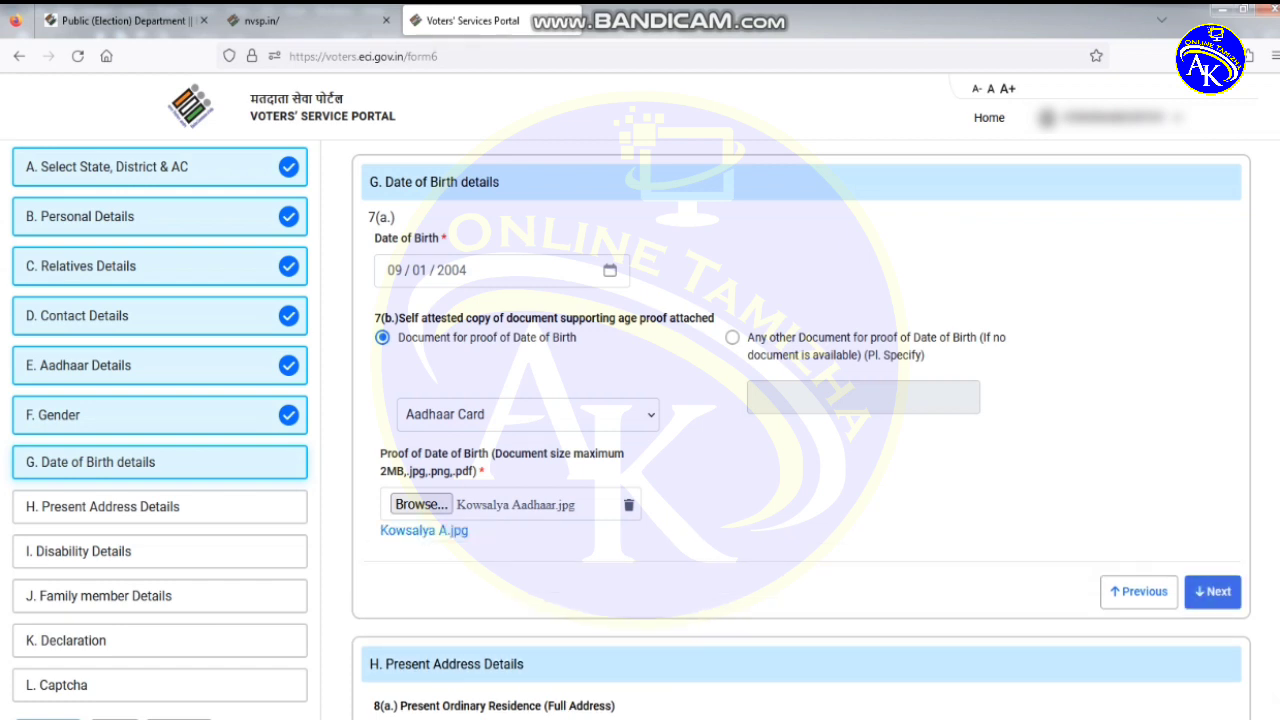
key("Return")
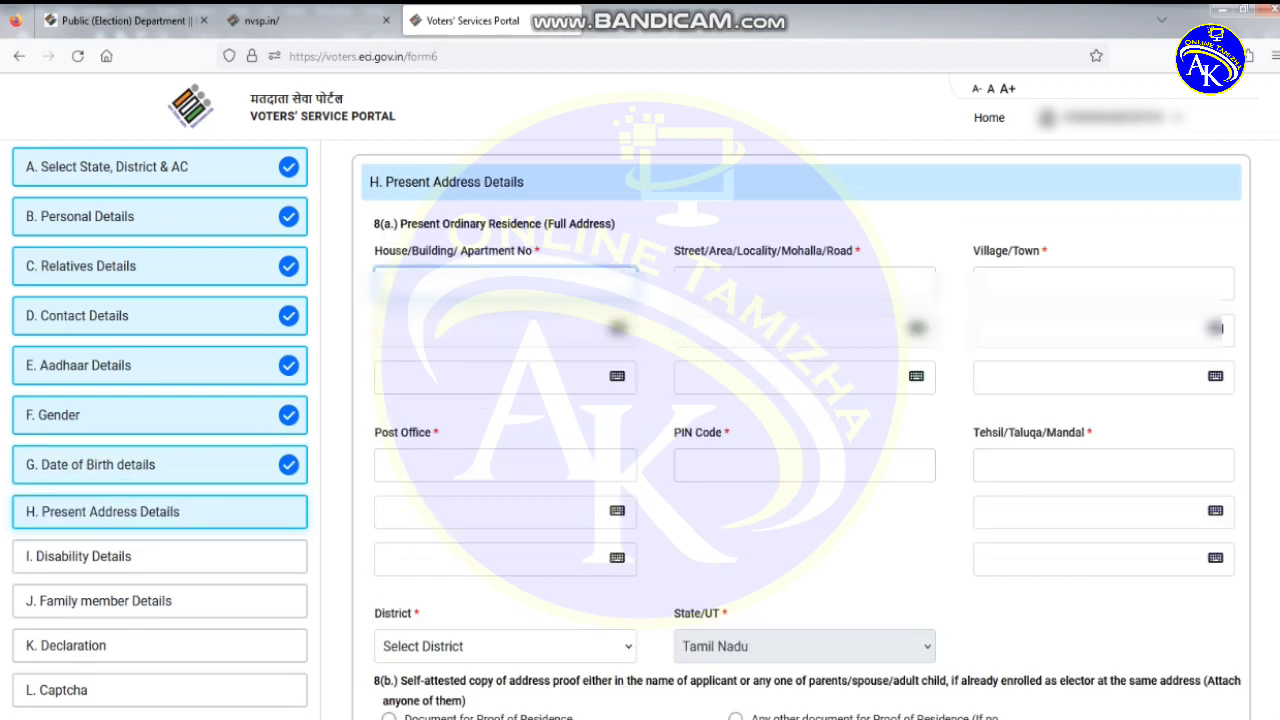
- Fill in the house number, street and village/town fields with their Tamil versions
left_click(490, 328)
left_click(805, 284)
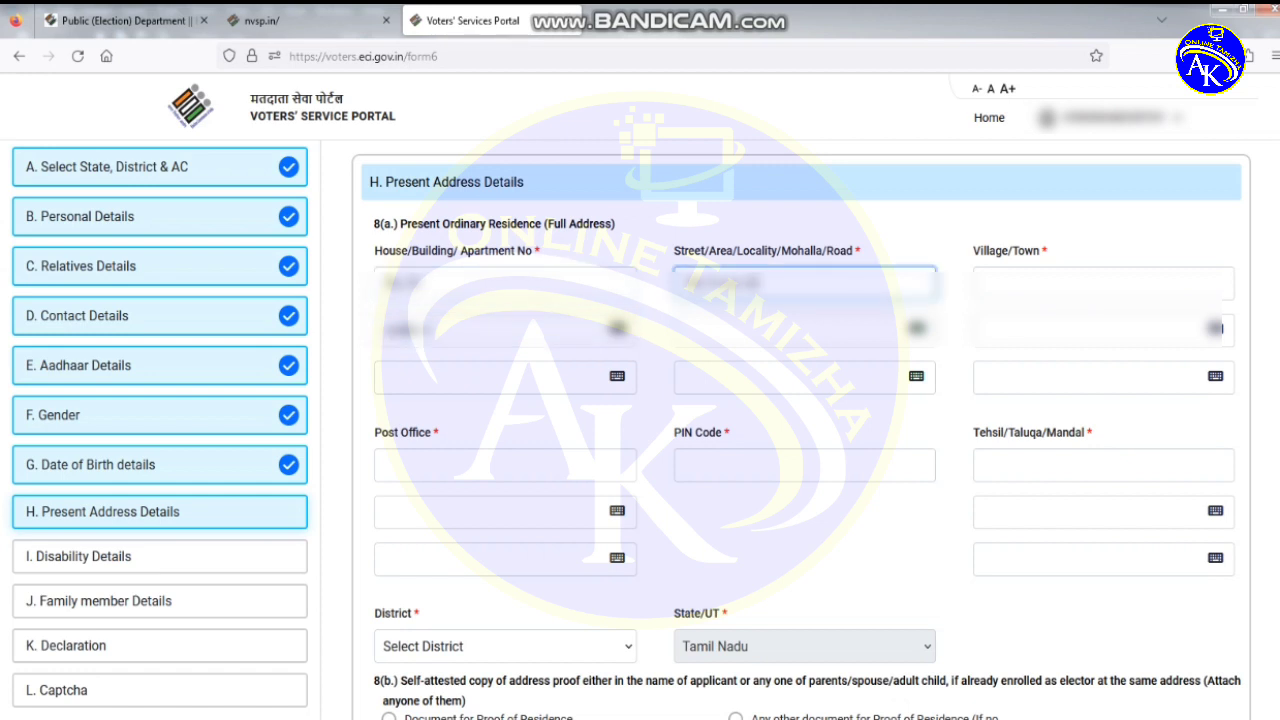
left_click(805, 328)
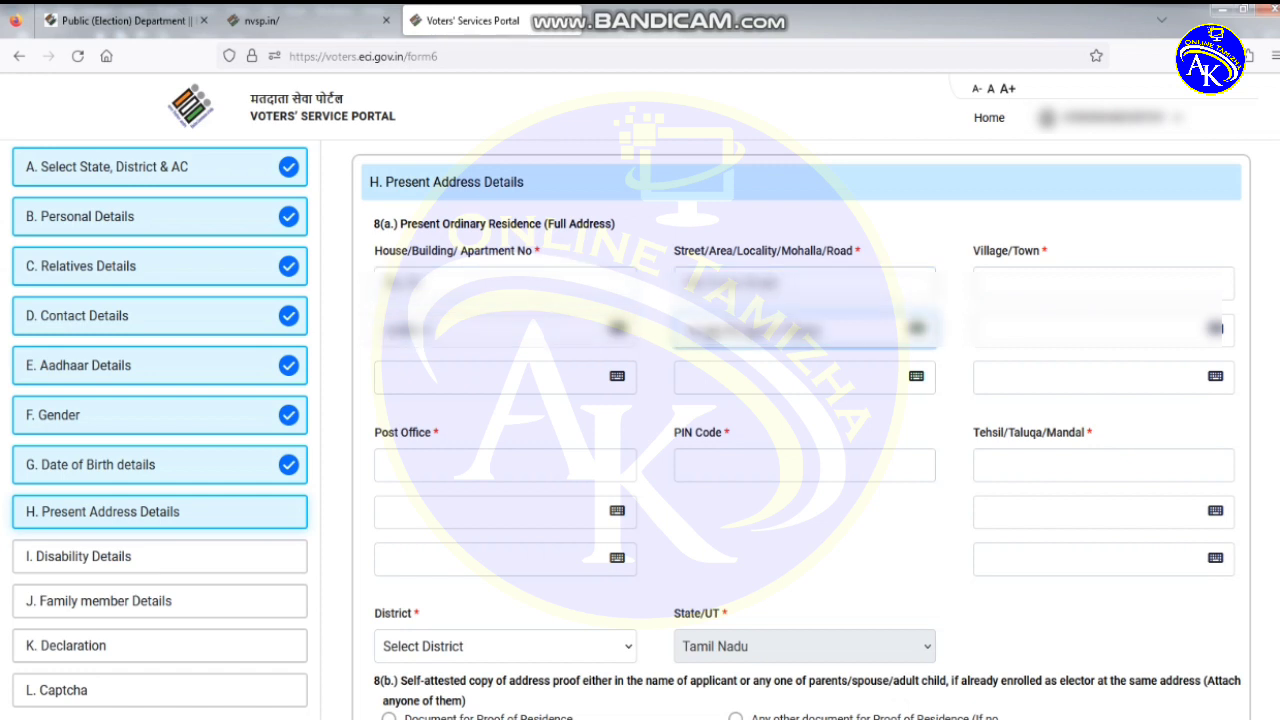
left_click(1103, 284)
type("pur")
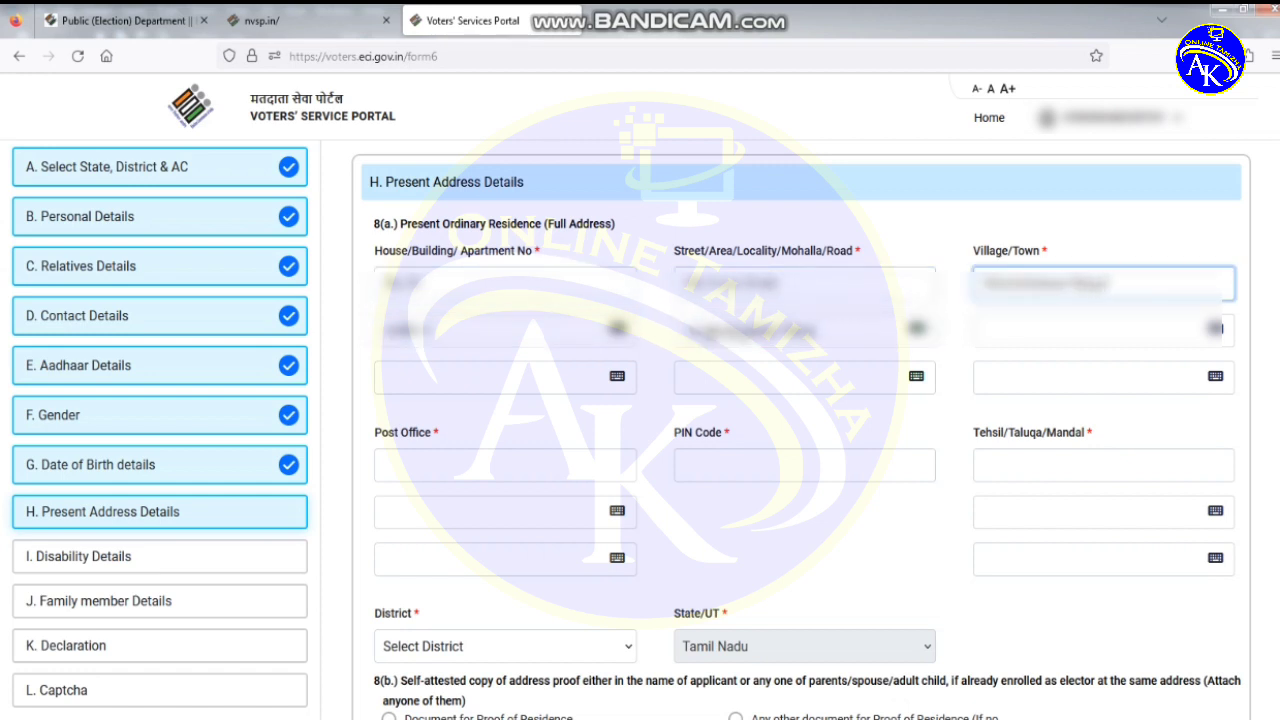
key("Tab")
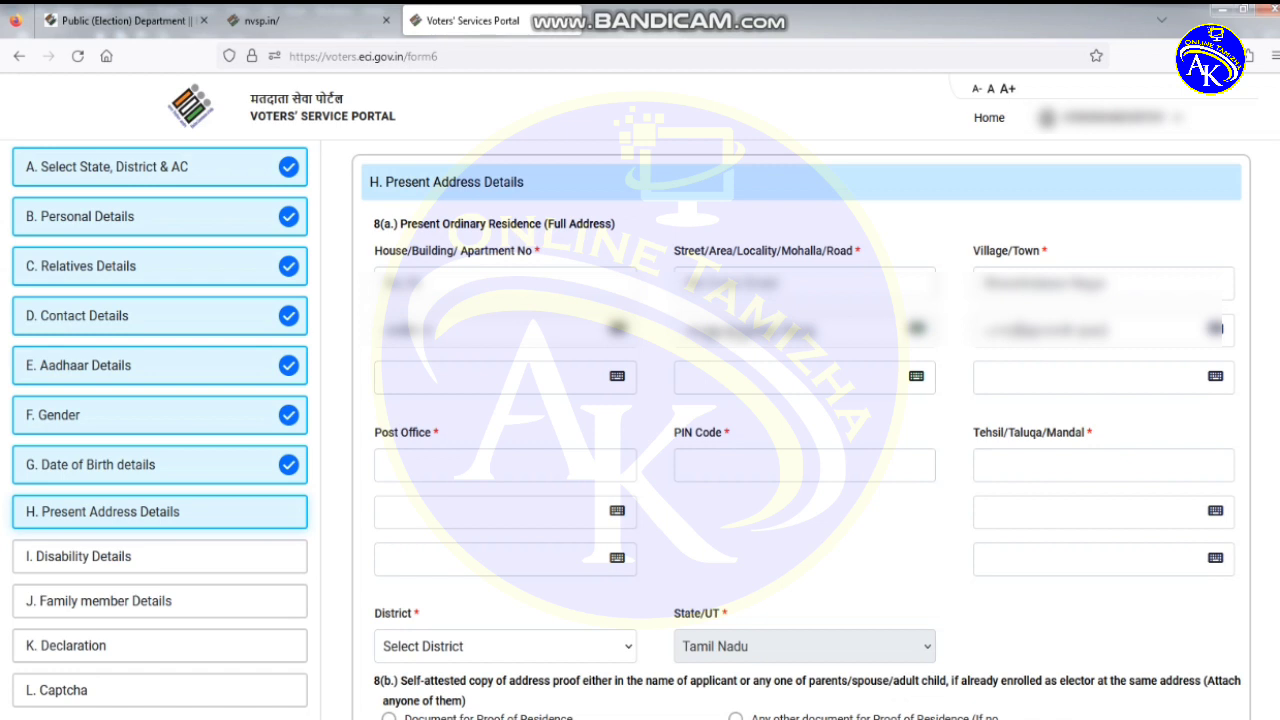
- Enter Post Office Porur, PIN Code 600116 and Tehsil Maduravoyal
left_click(505, 465)
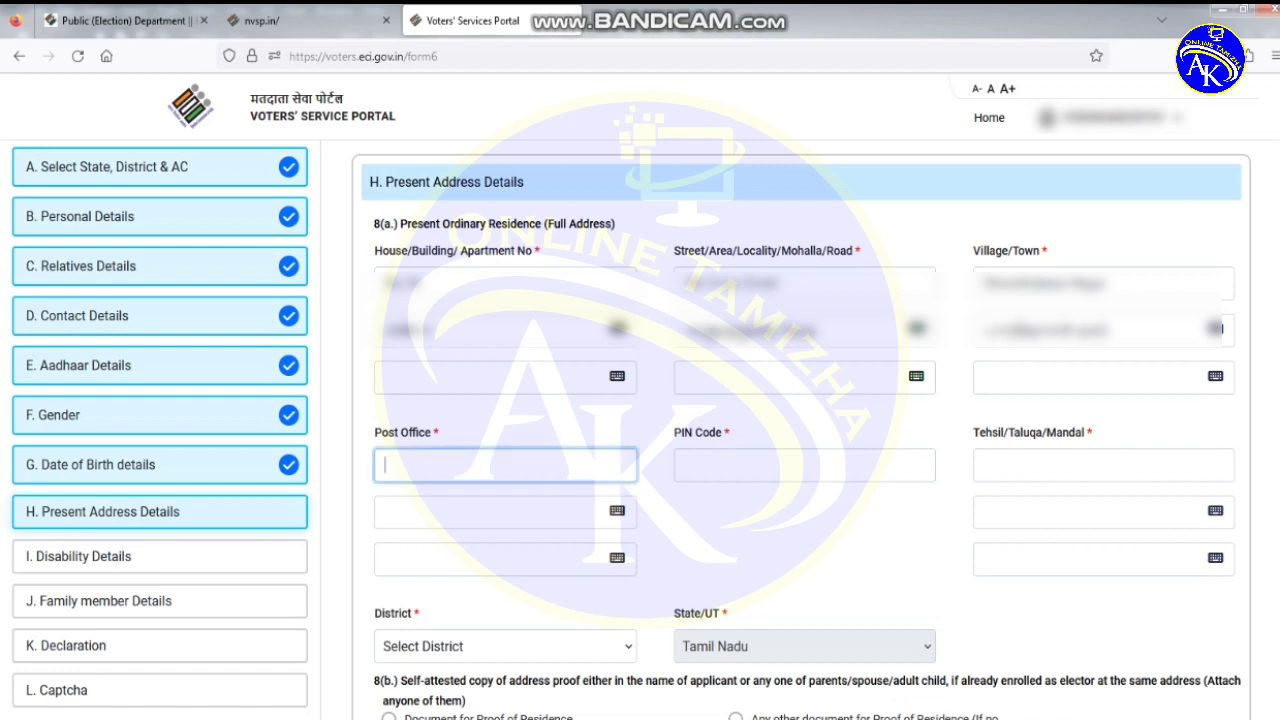
left_click(1103, 283)
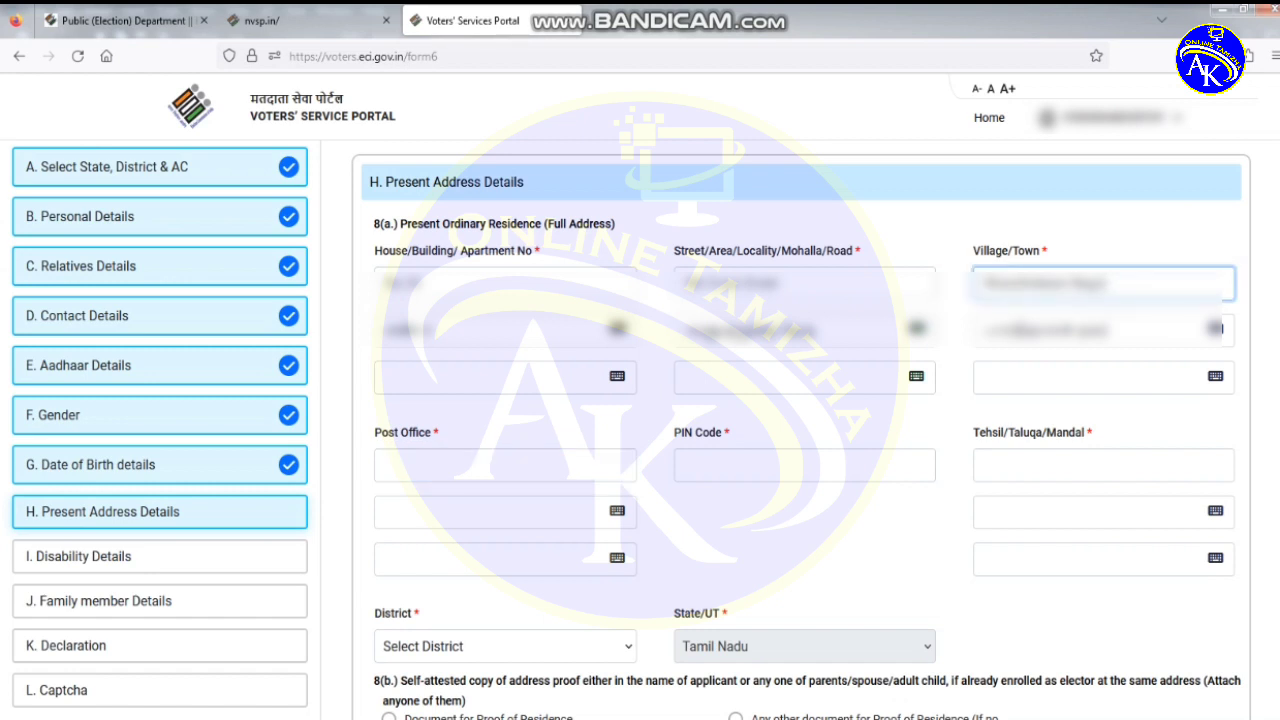
left_click(505, 465)
type("Porur")
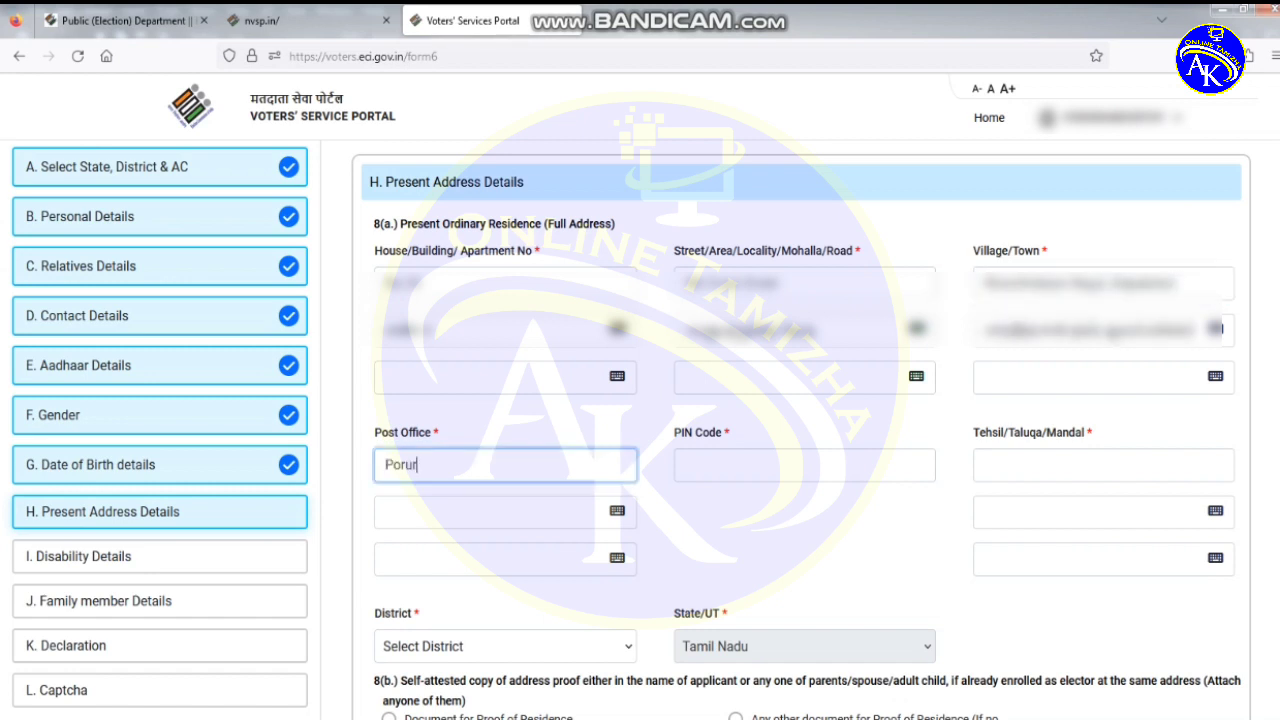
left_click(685, 464)
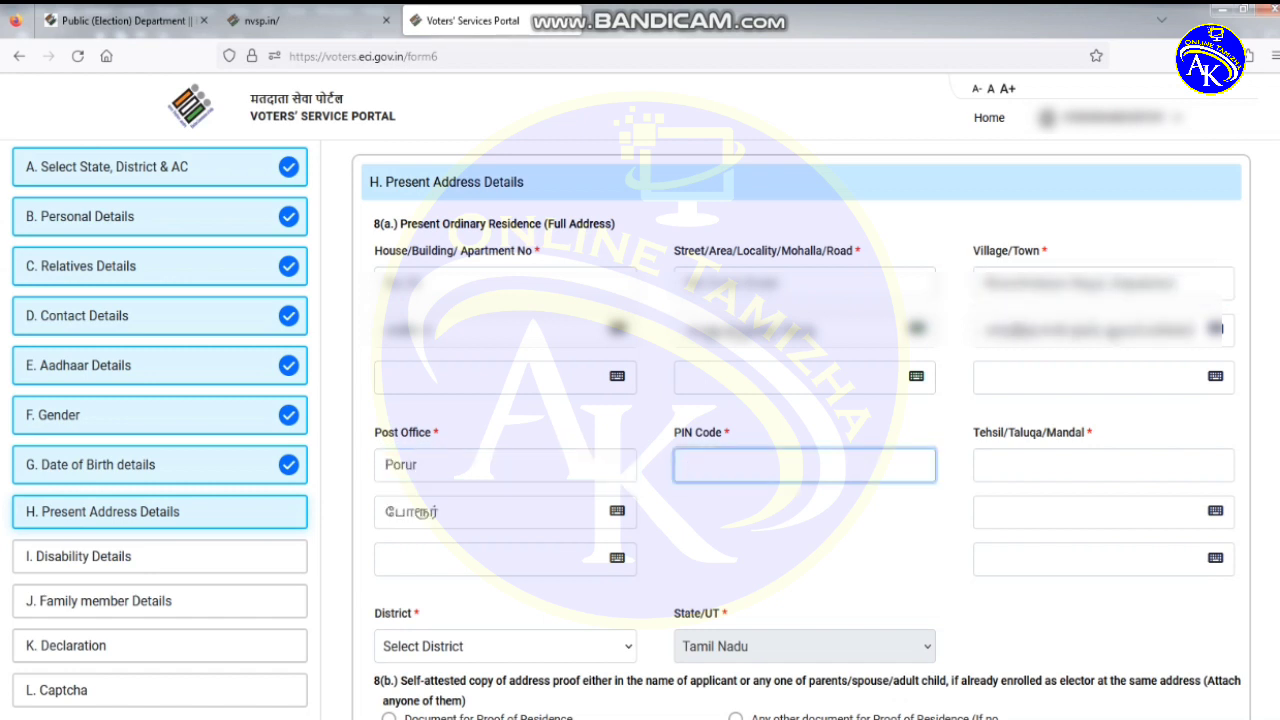
type("600116")
left_click(1103, 465)
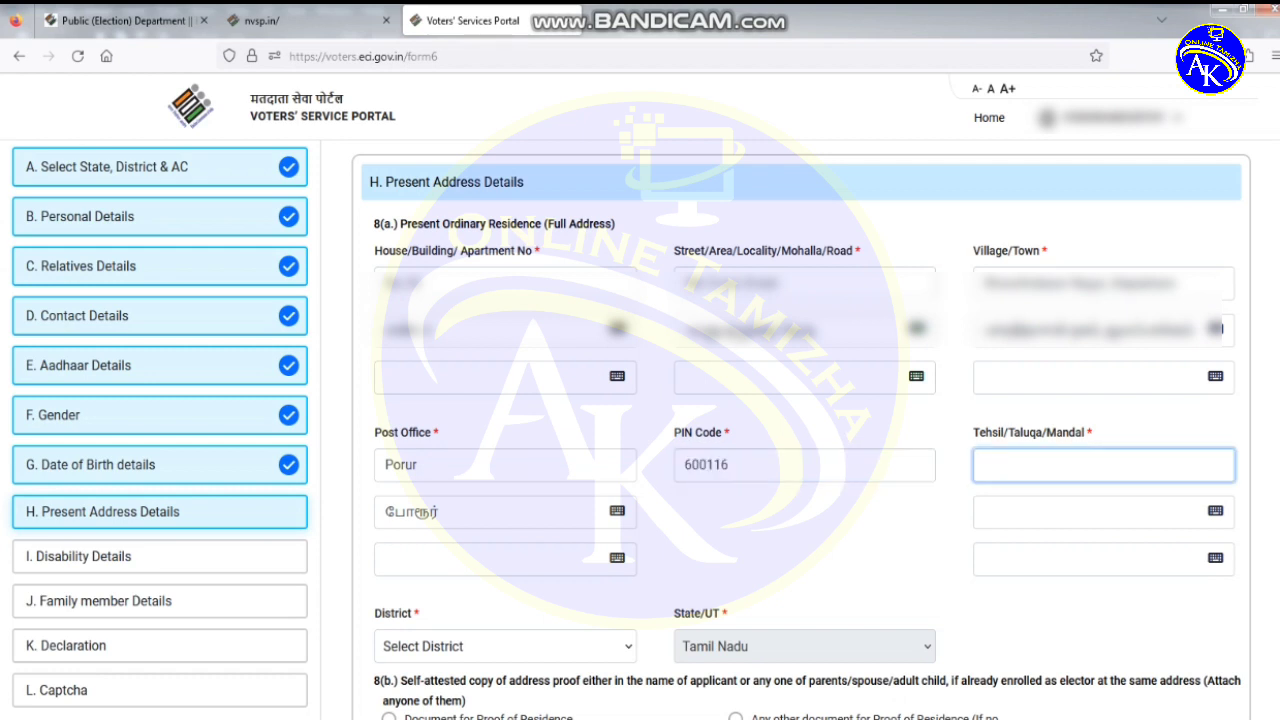
type("Maduravoyal")
- Generate the Tamil version of tehsil Maduravoyal and correct its spelling
key("Tab")
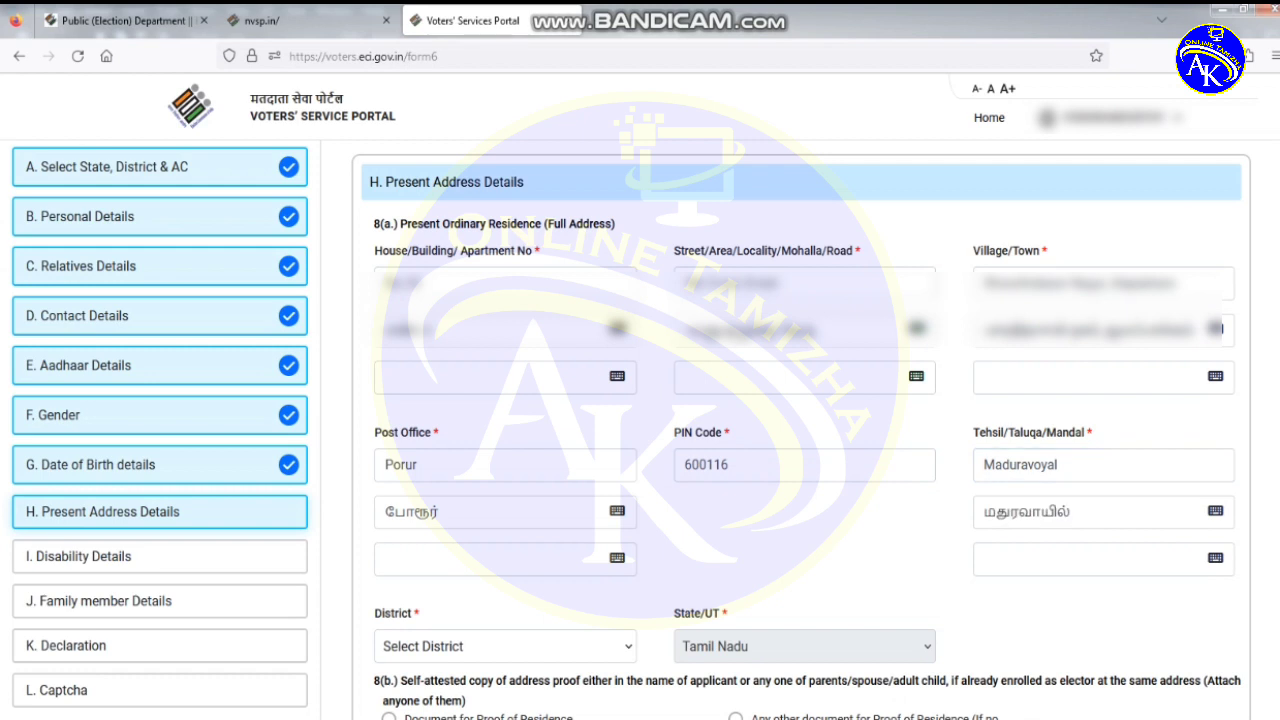
left_click(1057, 511)
key("BackSpace")
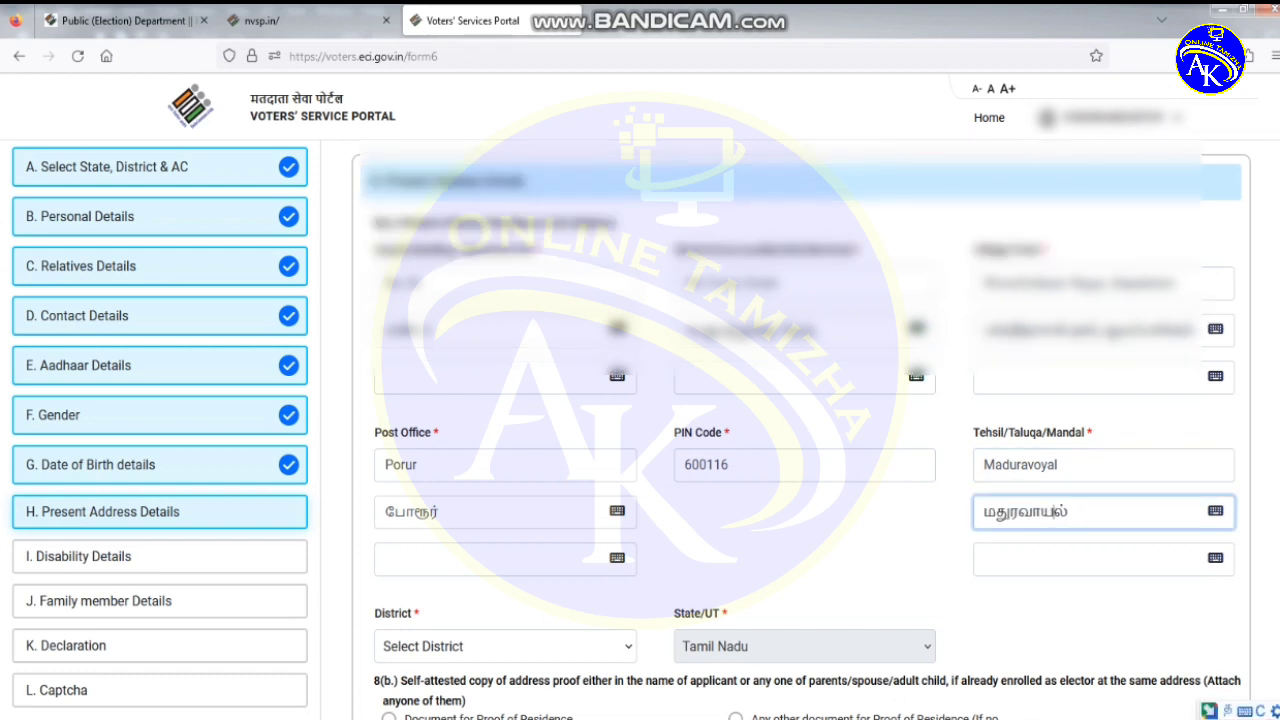
key("Tab")
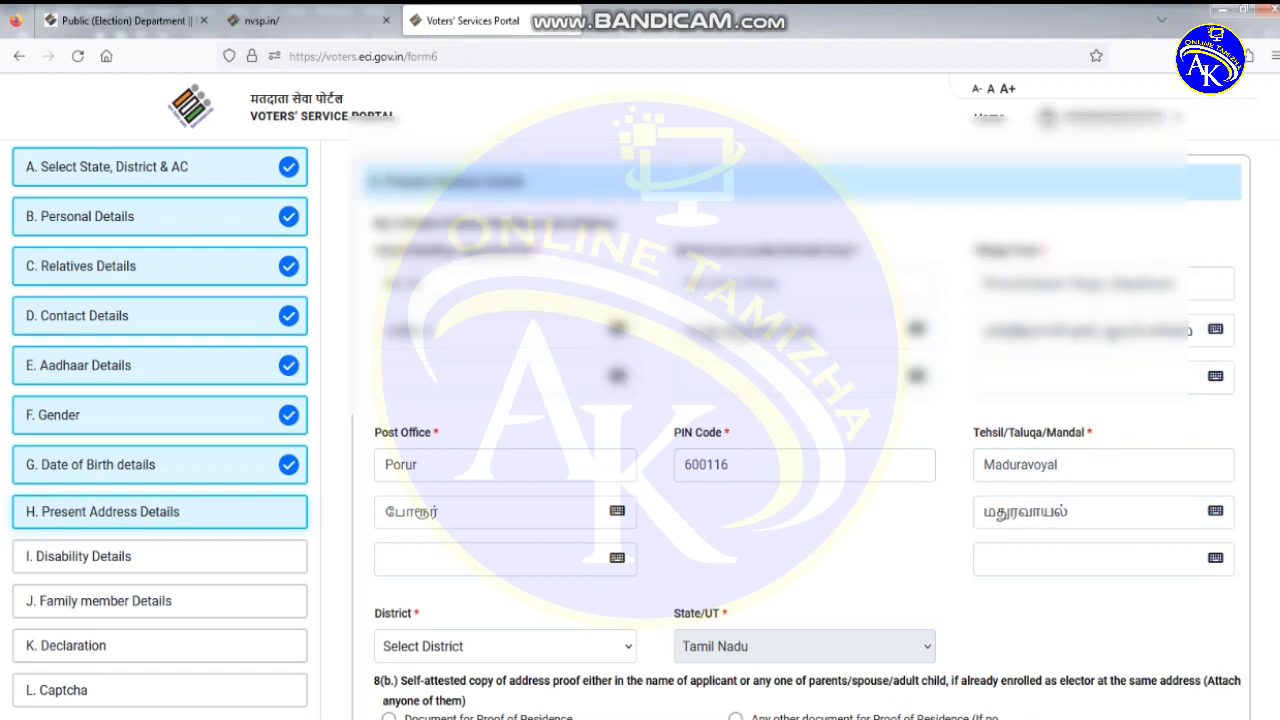
- Set the present address district to Thiruvallur
scroll(800, 450, "down", 1)
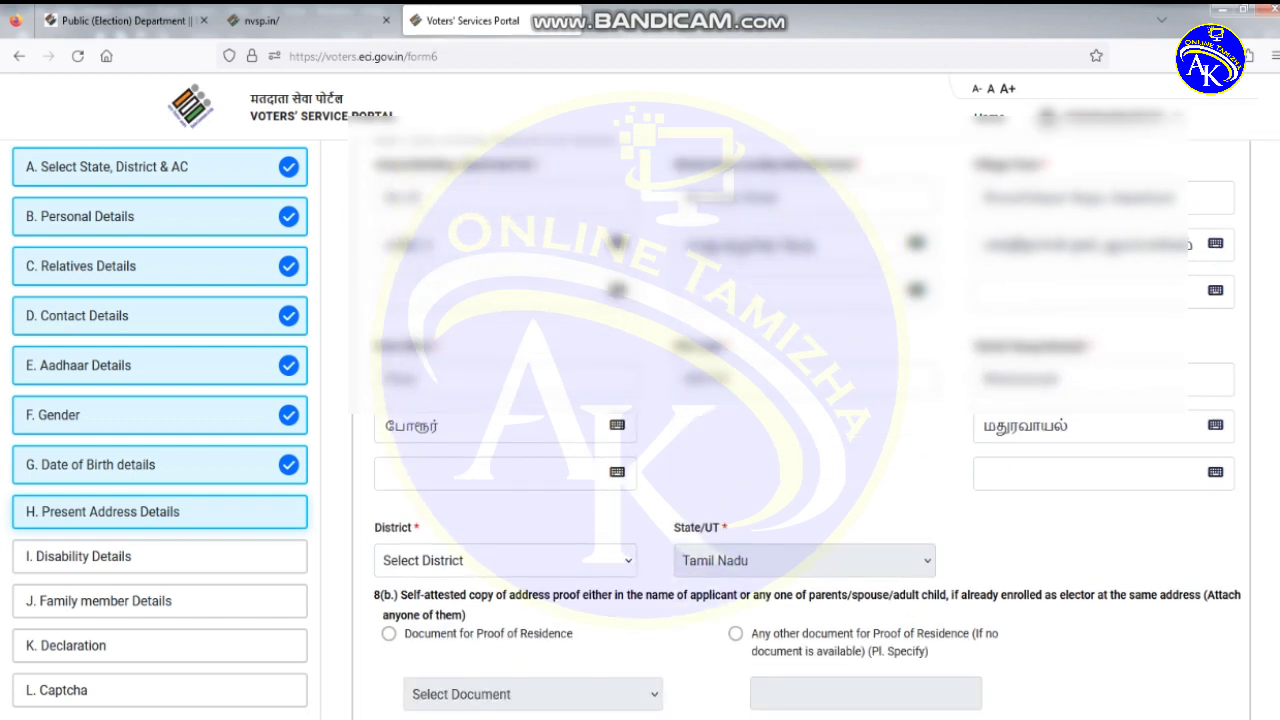
key("Tab")
key("alt+Down")
key("Down")
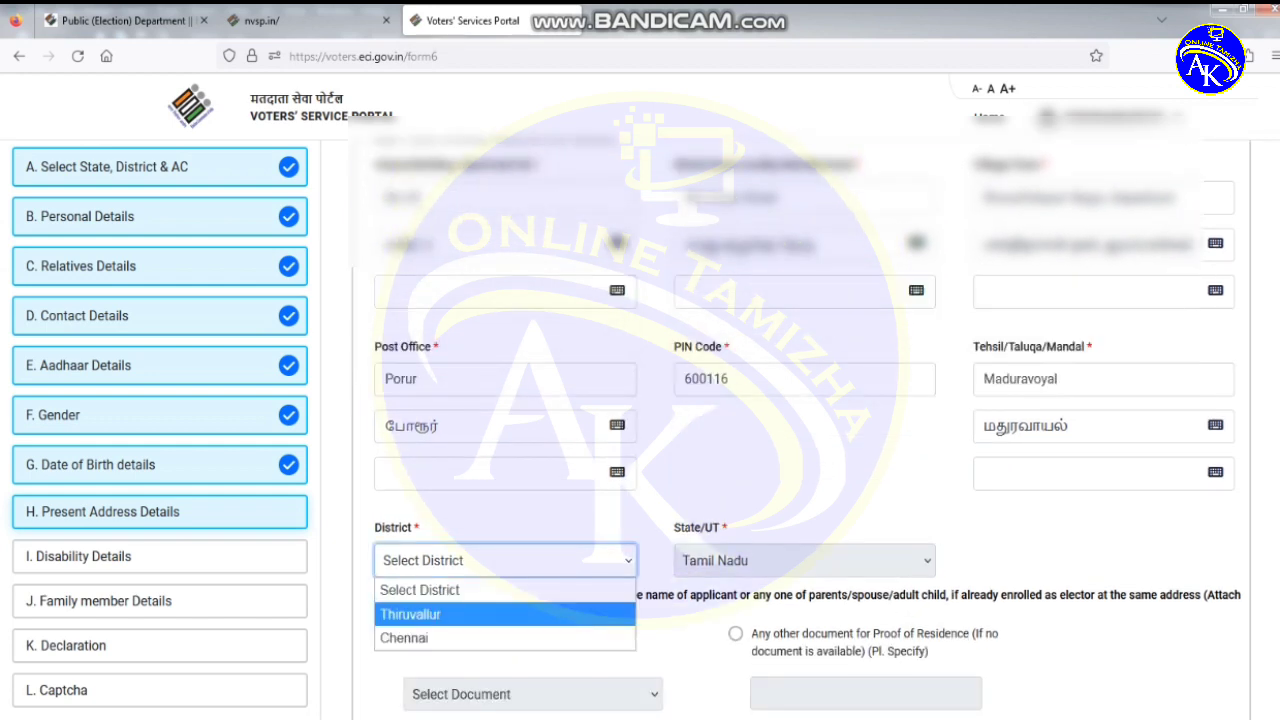
key("Return")
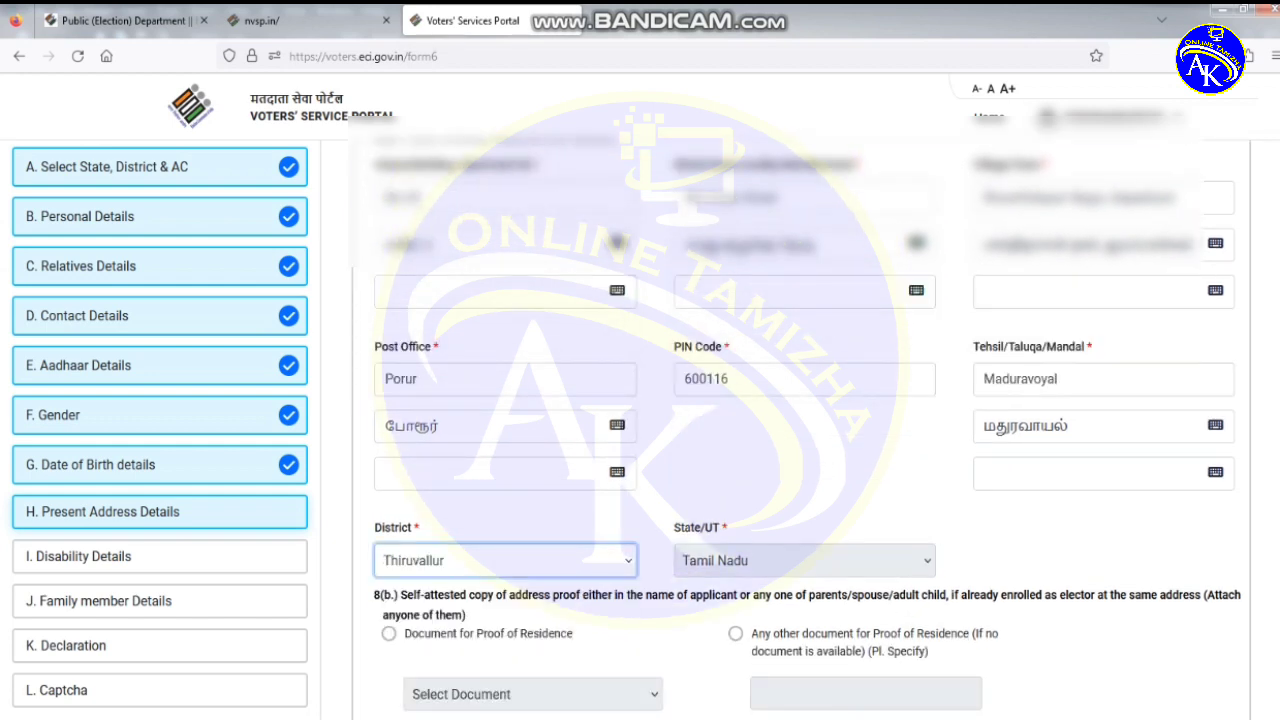
scroll(800, 450, "down", 4)
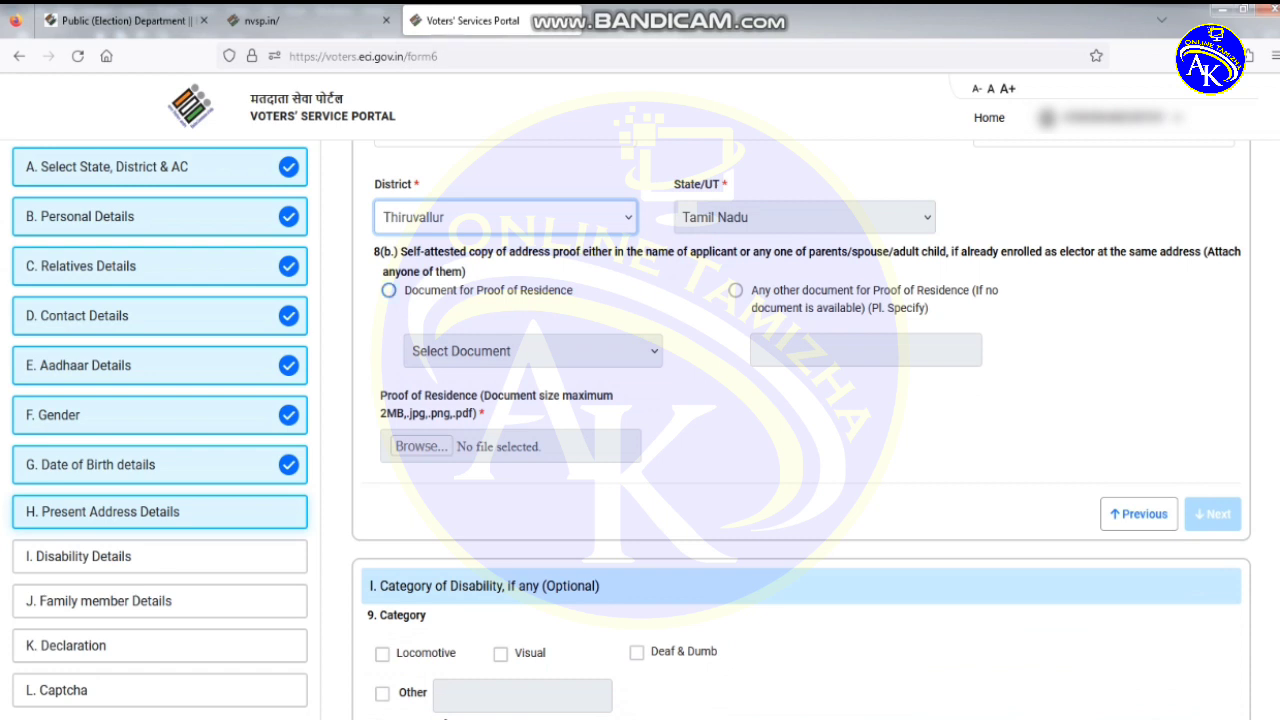
- Choose Document for Proof of Residence with Aadhaar Card and start attaching the scan
left_click(388, 290)
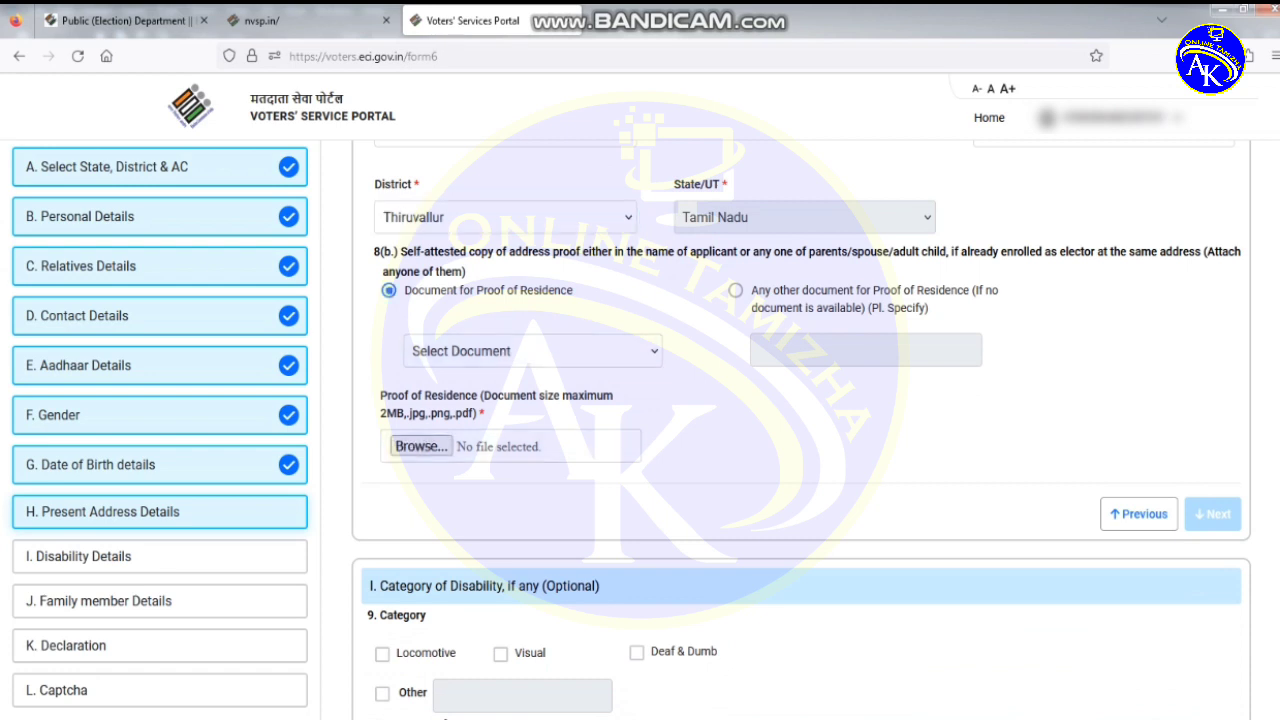
left_click(532, 351)
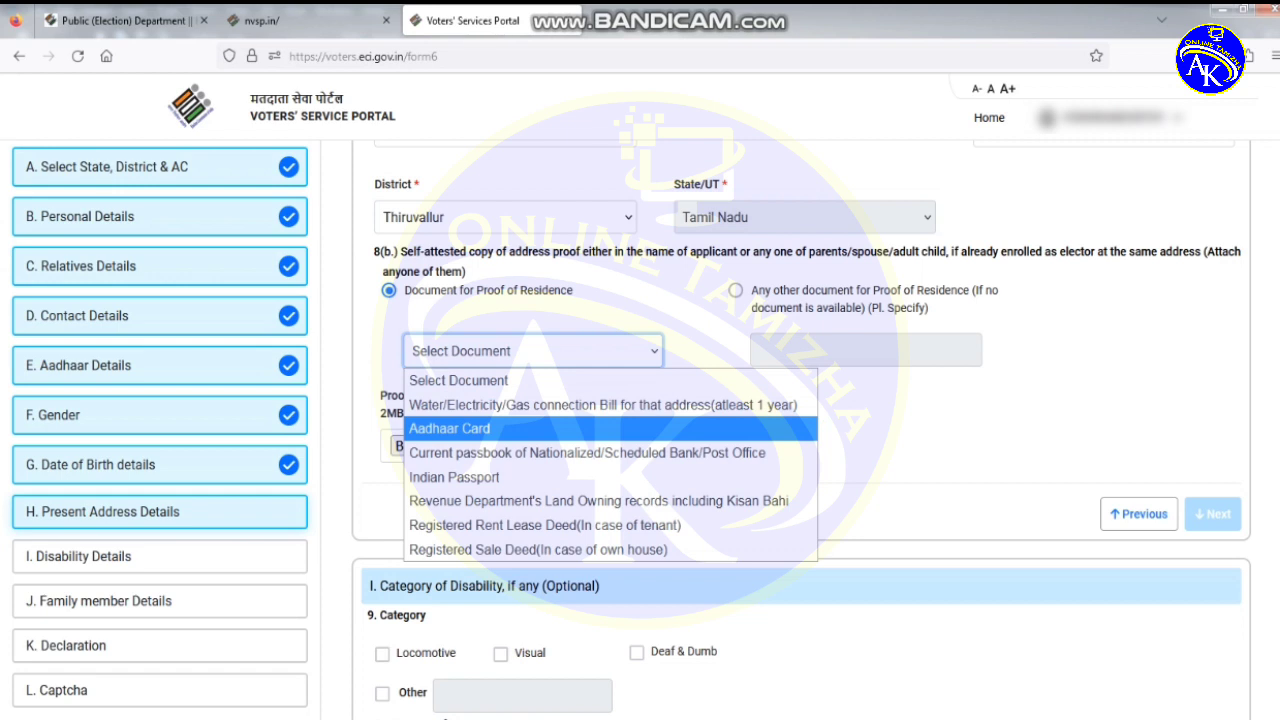
left_click(449, 428)
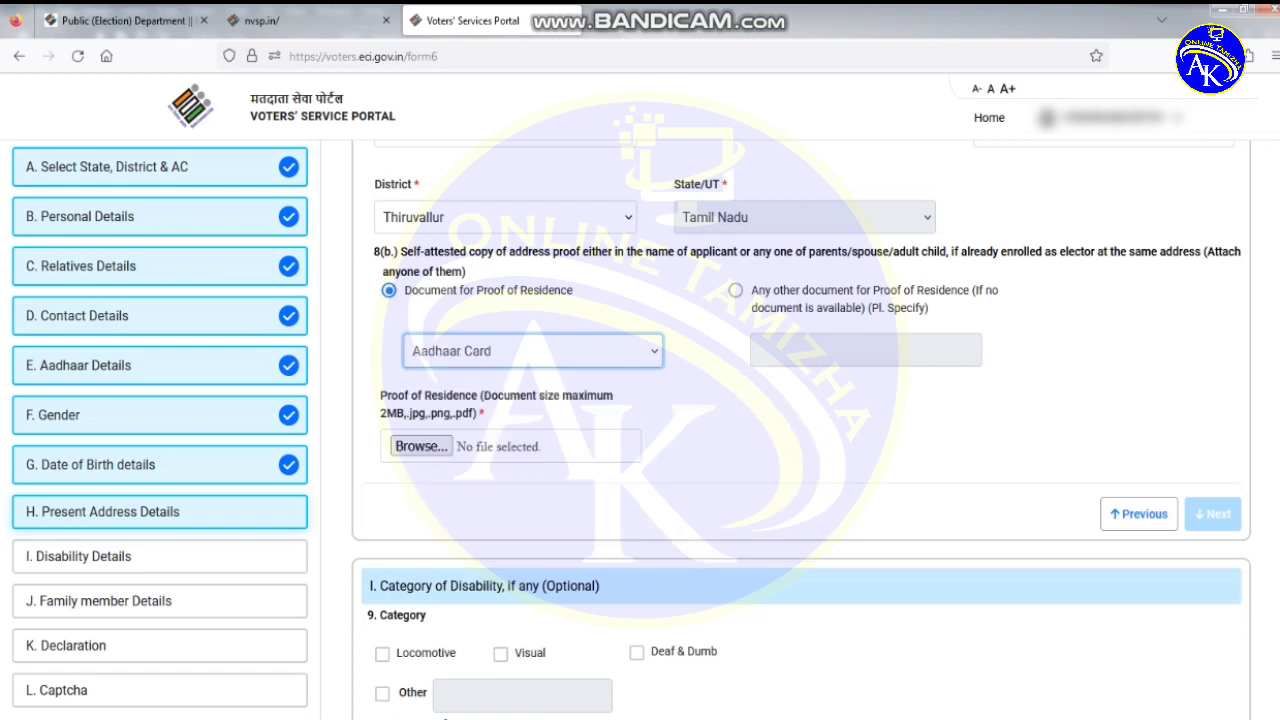
left_click(421, 446)
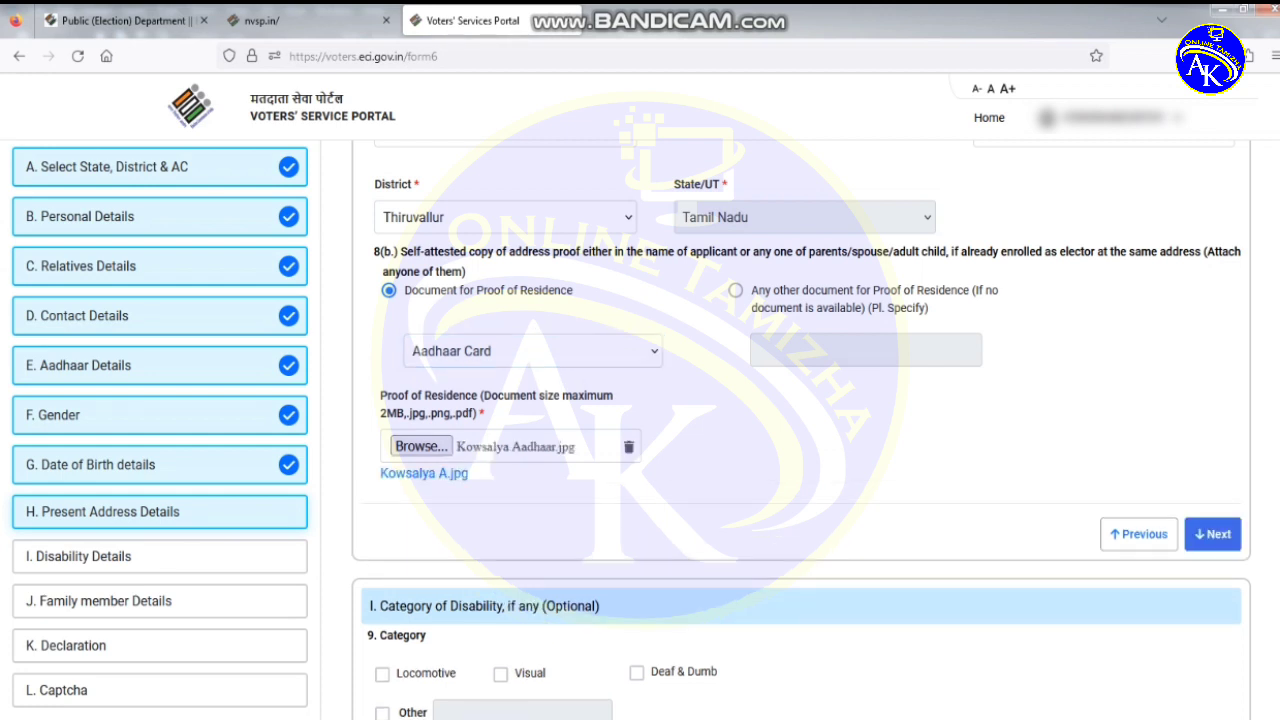
- Save the present address and skip Disability Details to reach the K. Declaration section
left_click(1212, 534)
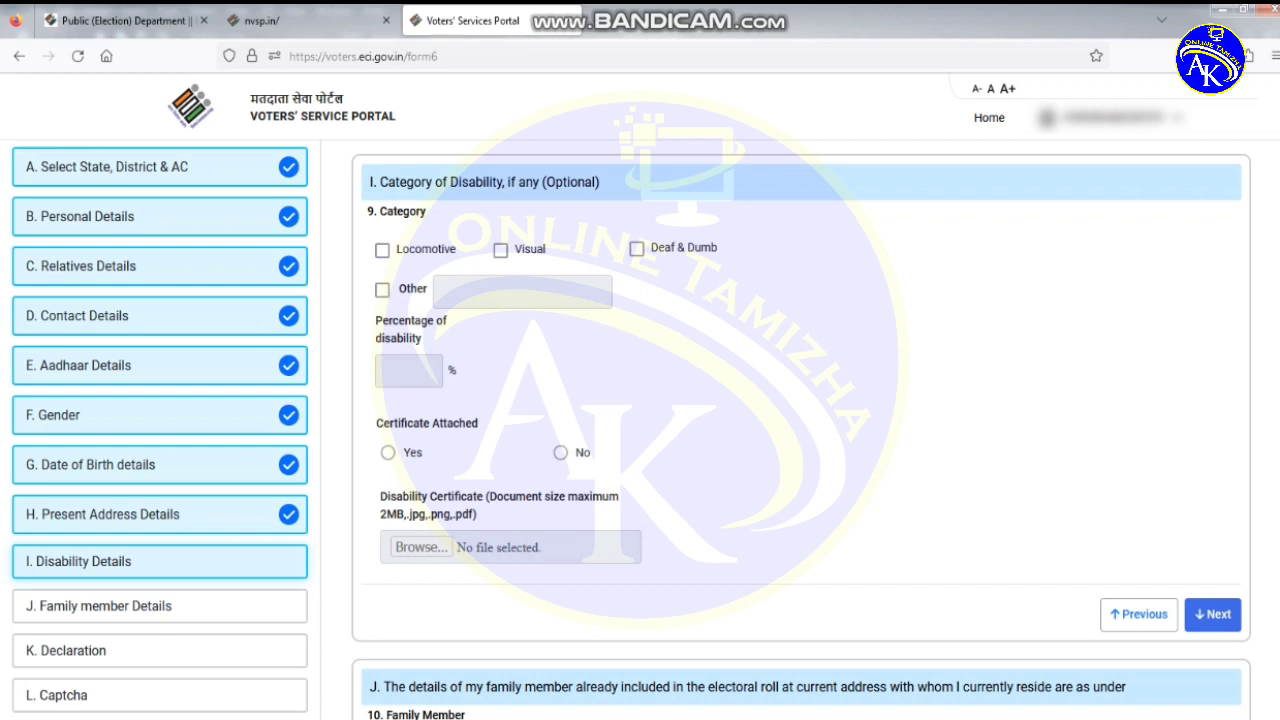
left_click(1212, 614)
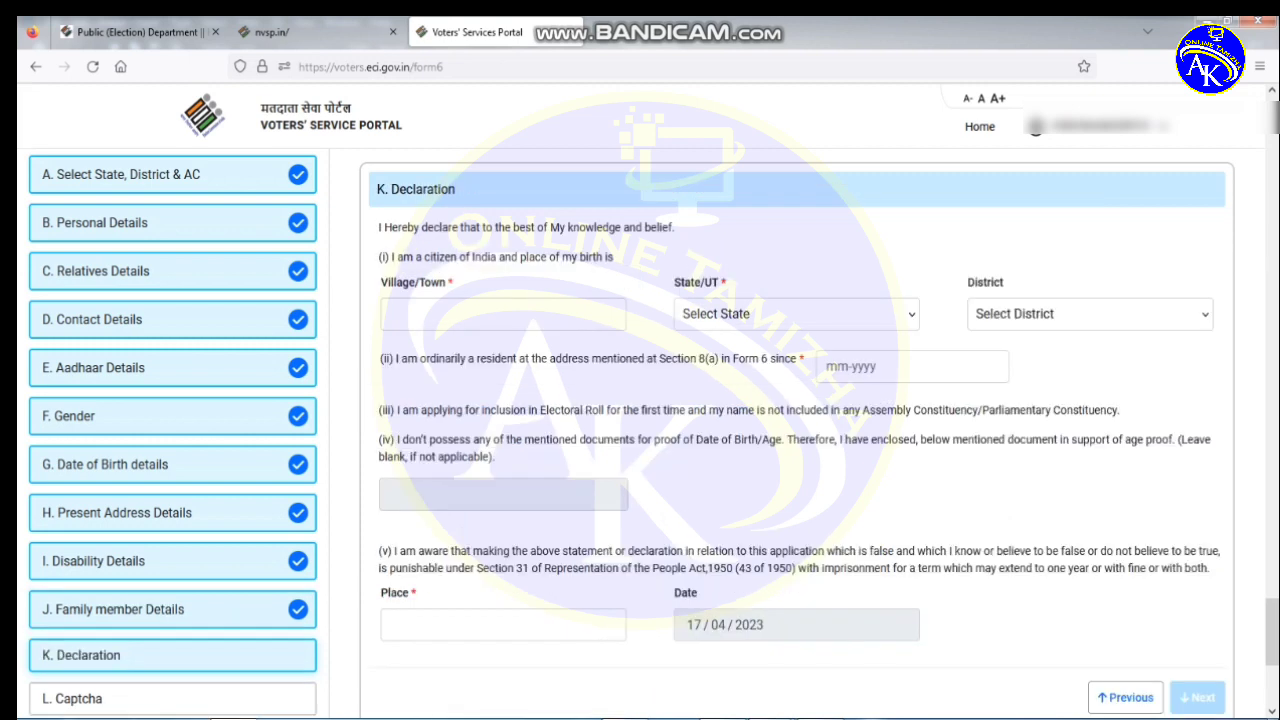
- Enter birthplace Maduravoyal, district Thiruvallur, and residence since 01-2016 in the declaration
left_click(503, 313)
type("Madurav")
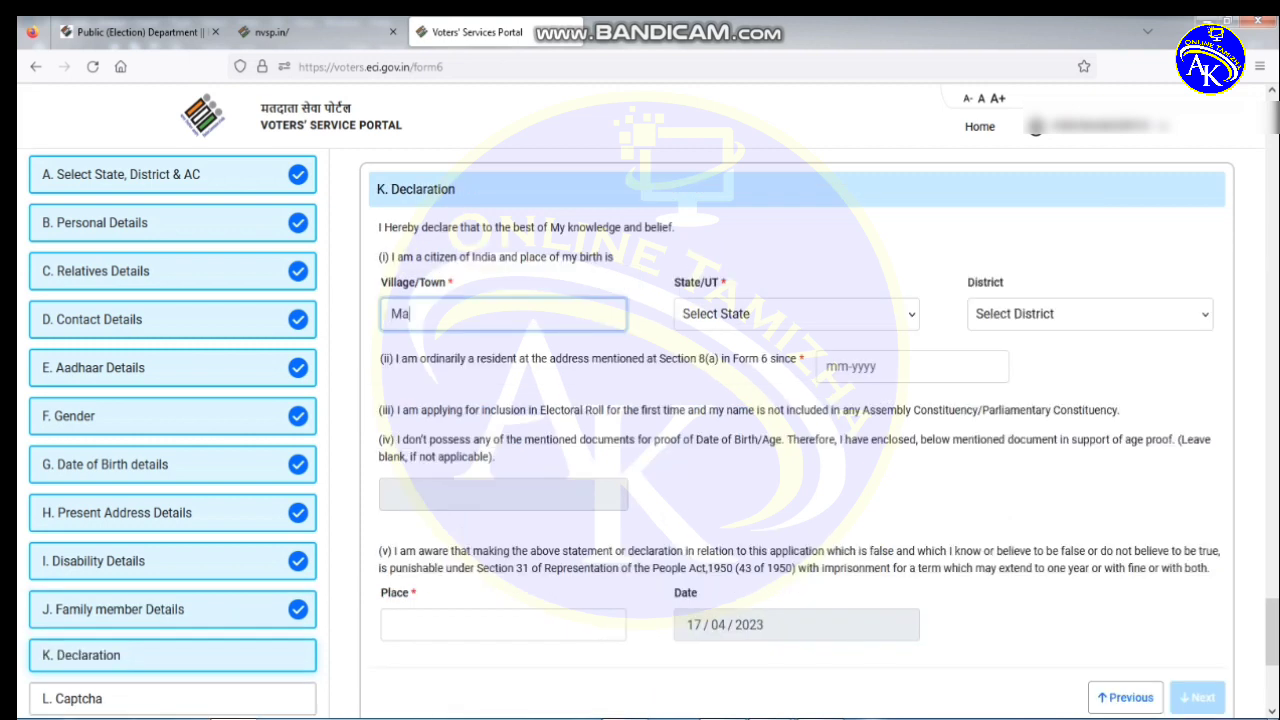
type("oyal")
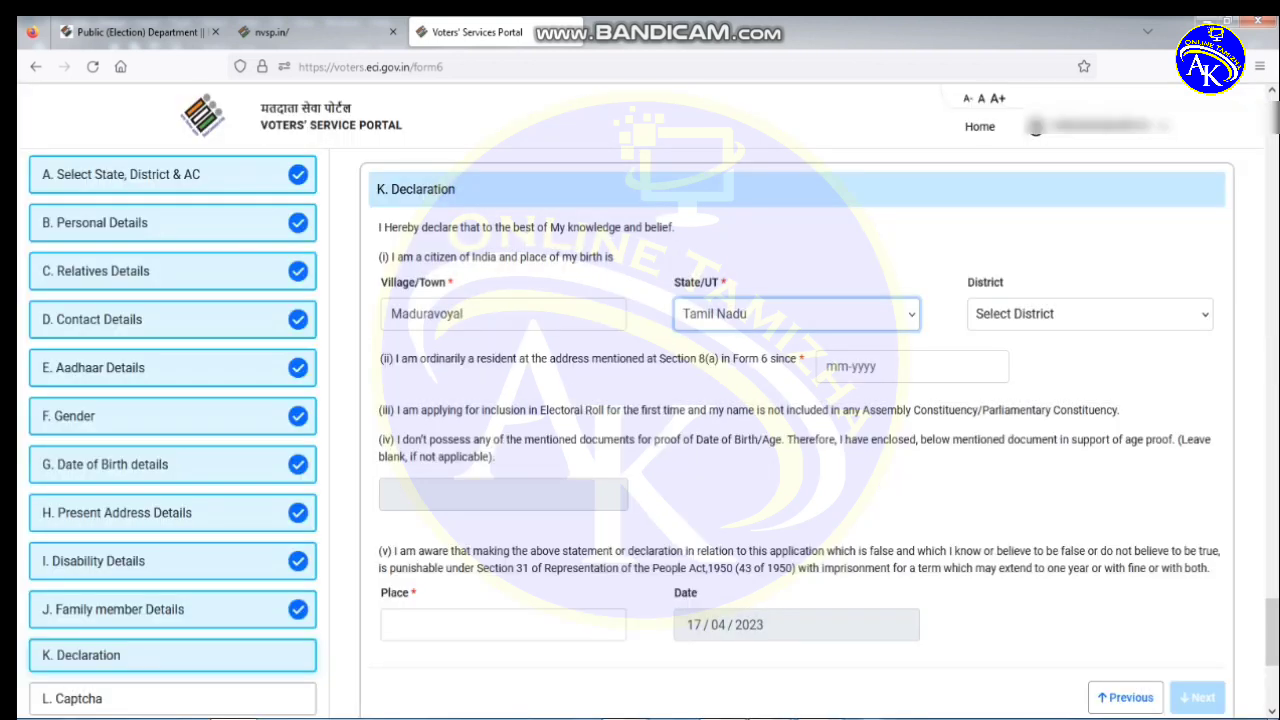
left_click(1090, 313)
left_click(1000, 571)
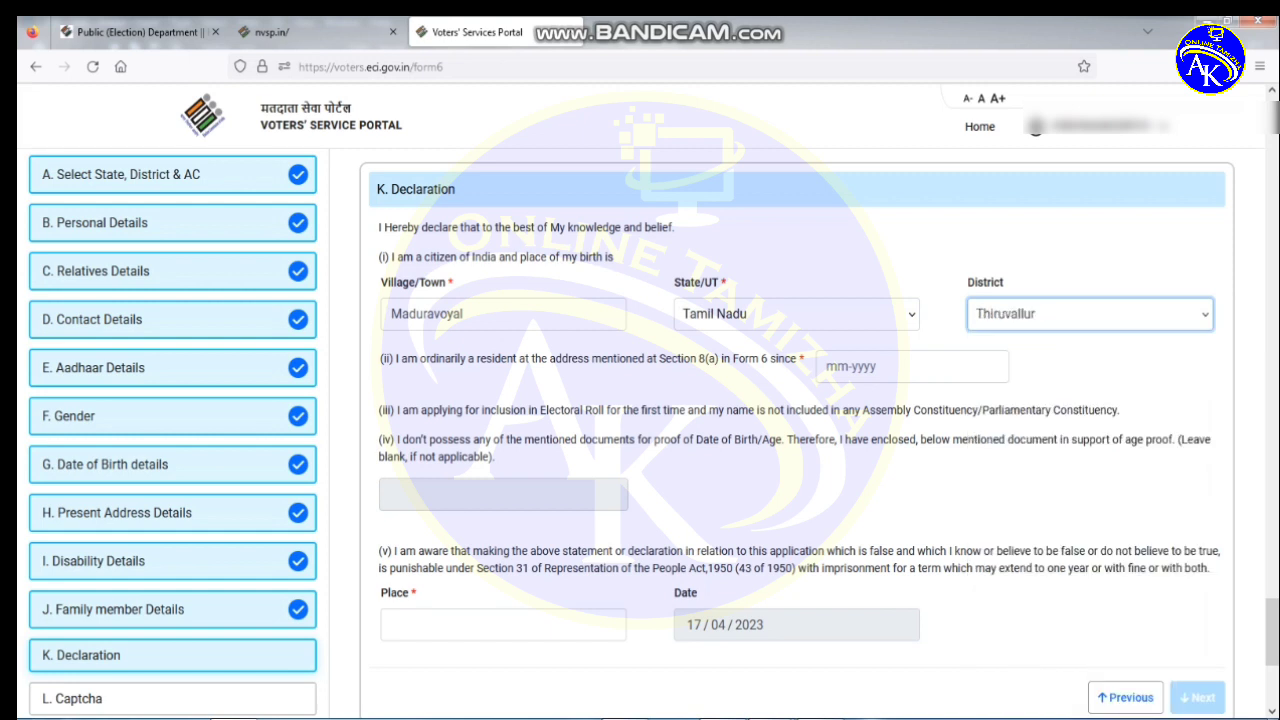
left_click(880, 366)
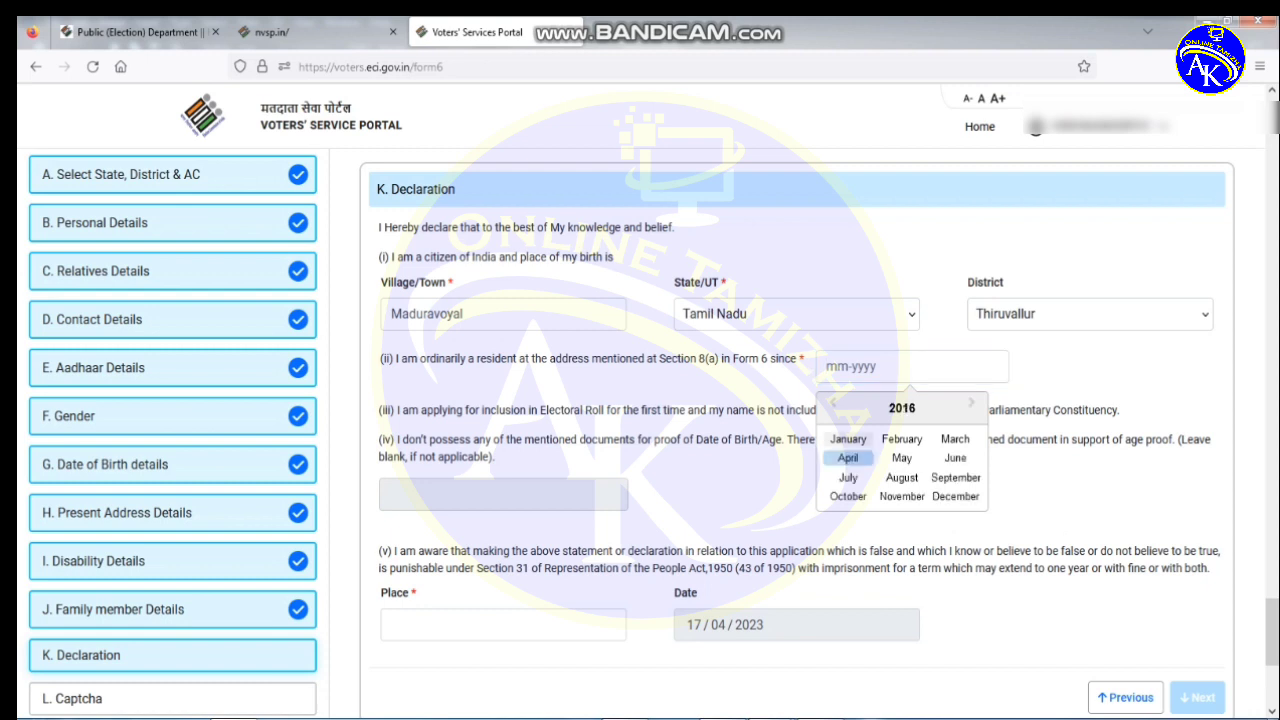
left_click(848, 438)
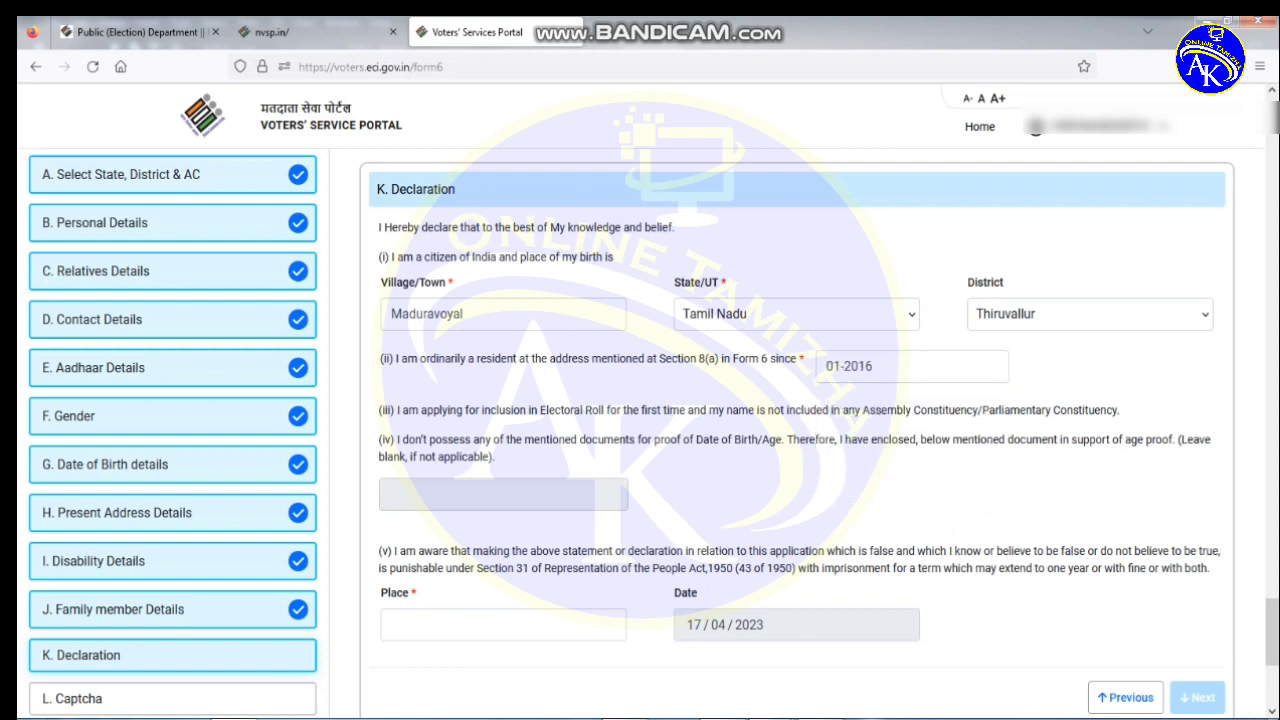
- Set the place of declaration to Maduravoyal and save the declaration
scroll(797, 433, "down", 2)
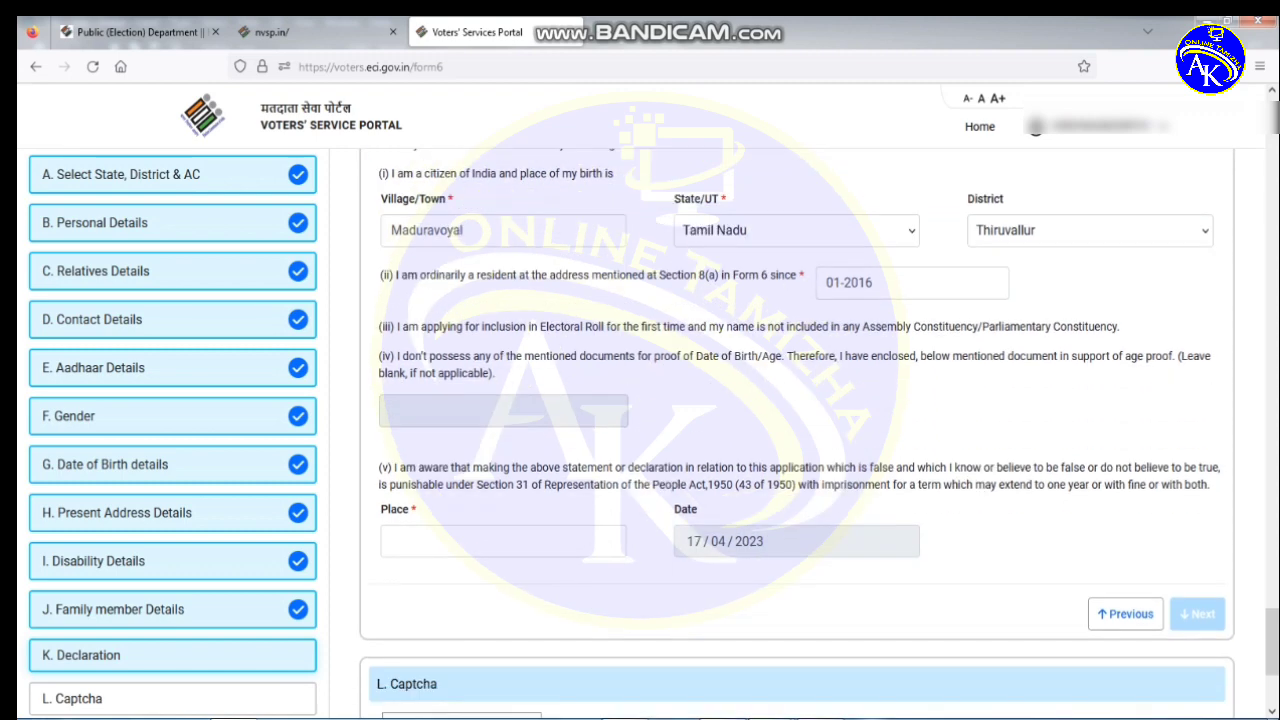
left_click(503, 541)
type("Maduravoyal")
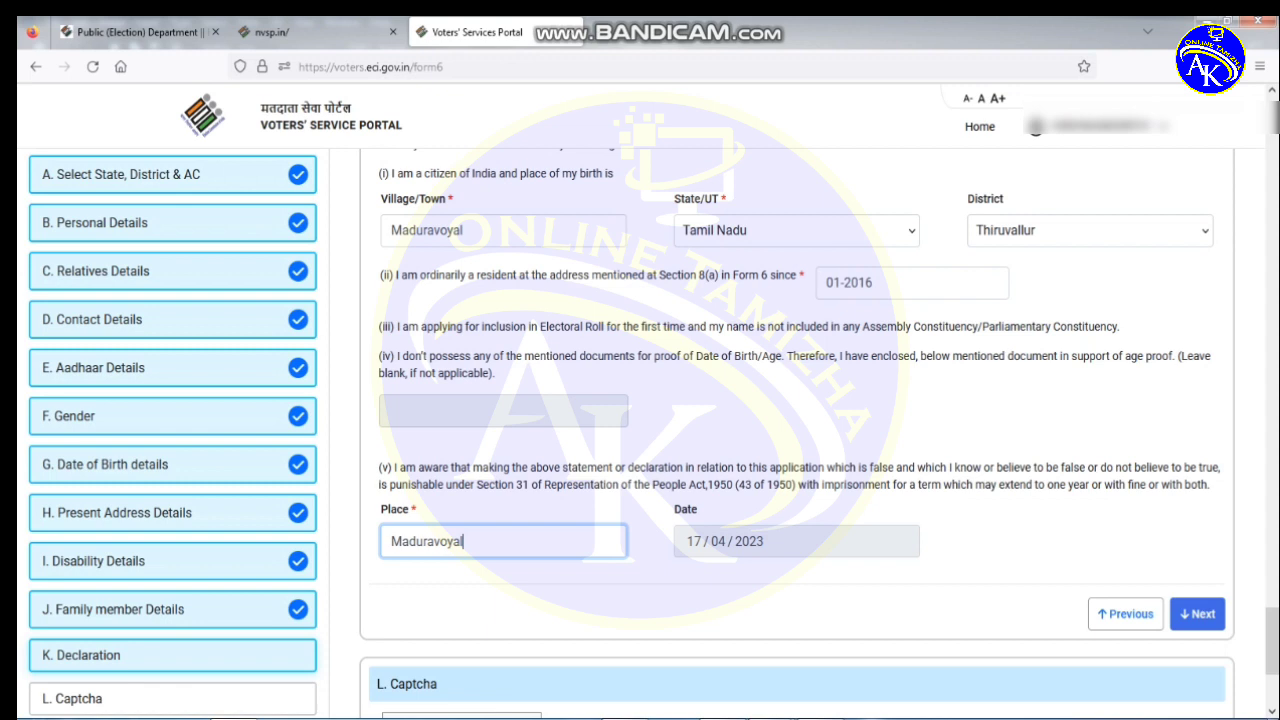
key("Tab")
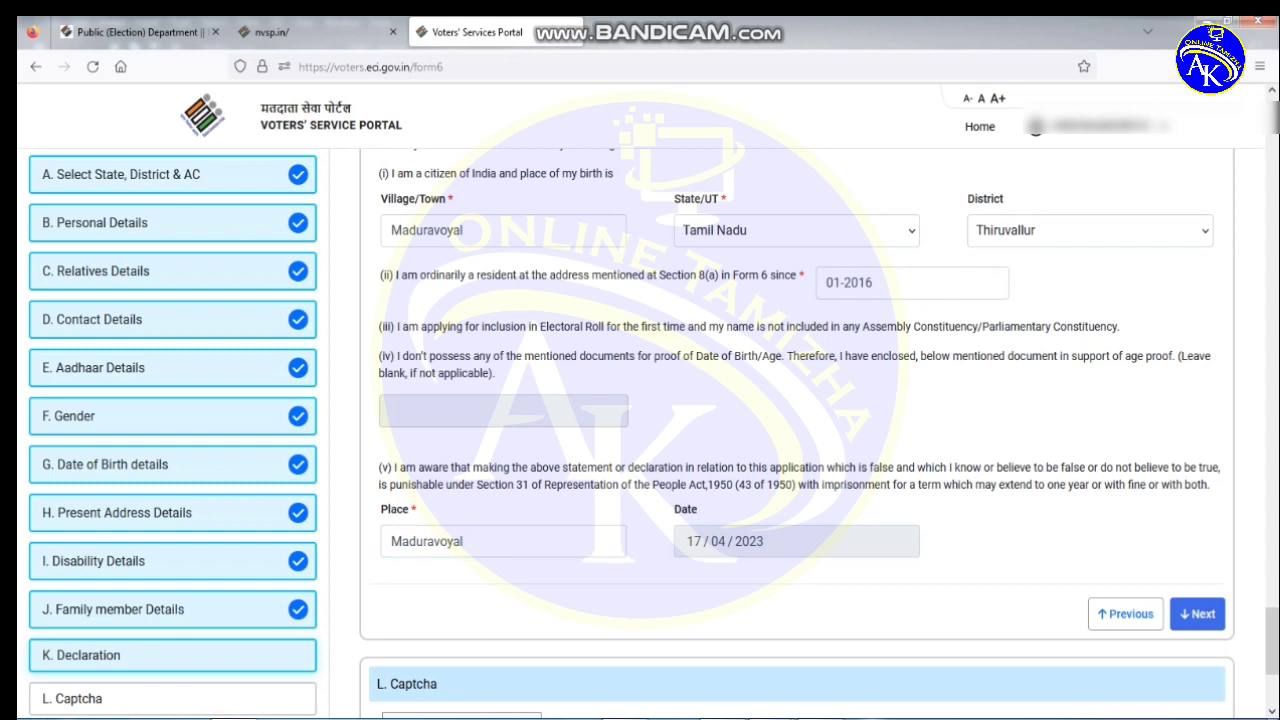
key("Tab")
key("Tab")
key("Return")
left_click(511, 572)
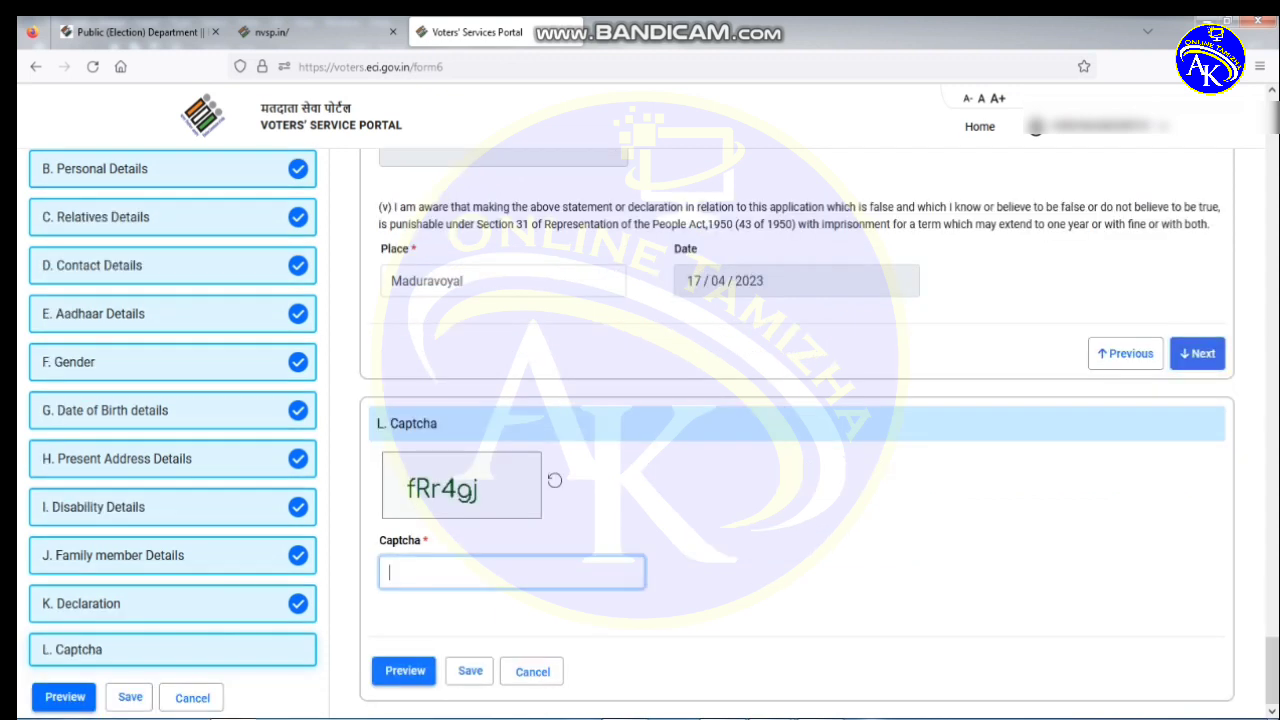
- Enter the captcha code and scroll through the Form 6 application preview
type("fRr4")
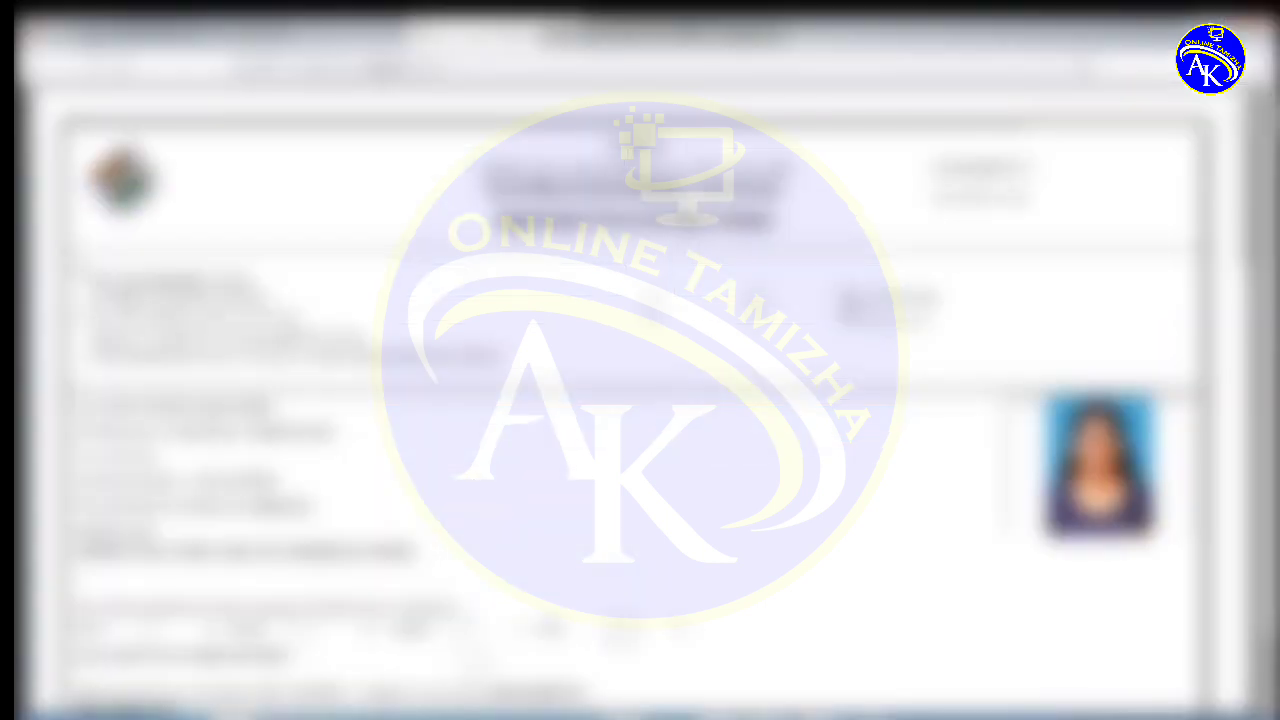
scroll(640, 400, "down", 5)
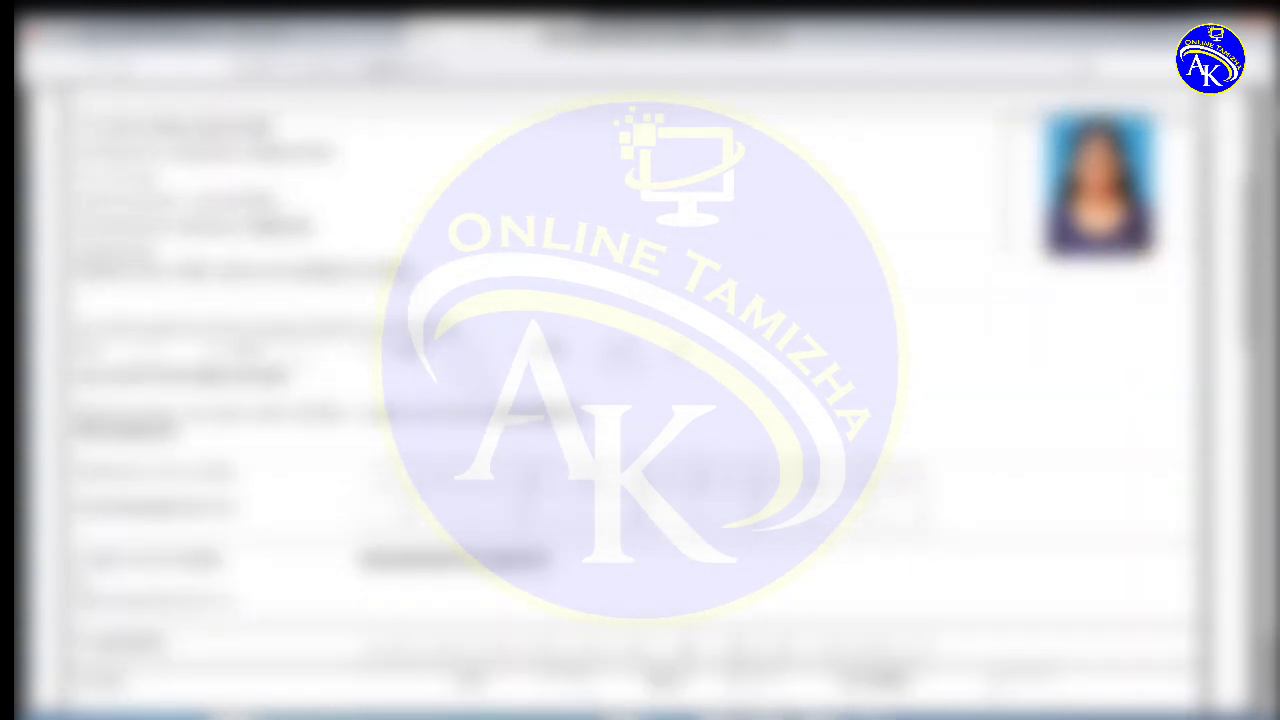
scroll(640, 400, "down", 10)
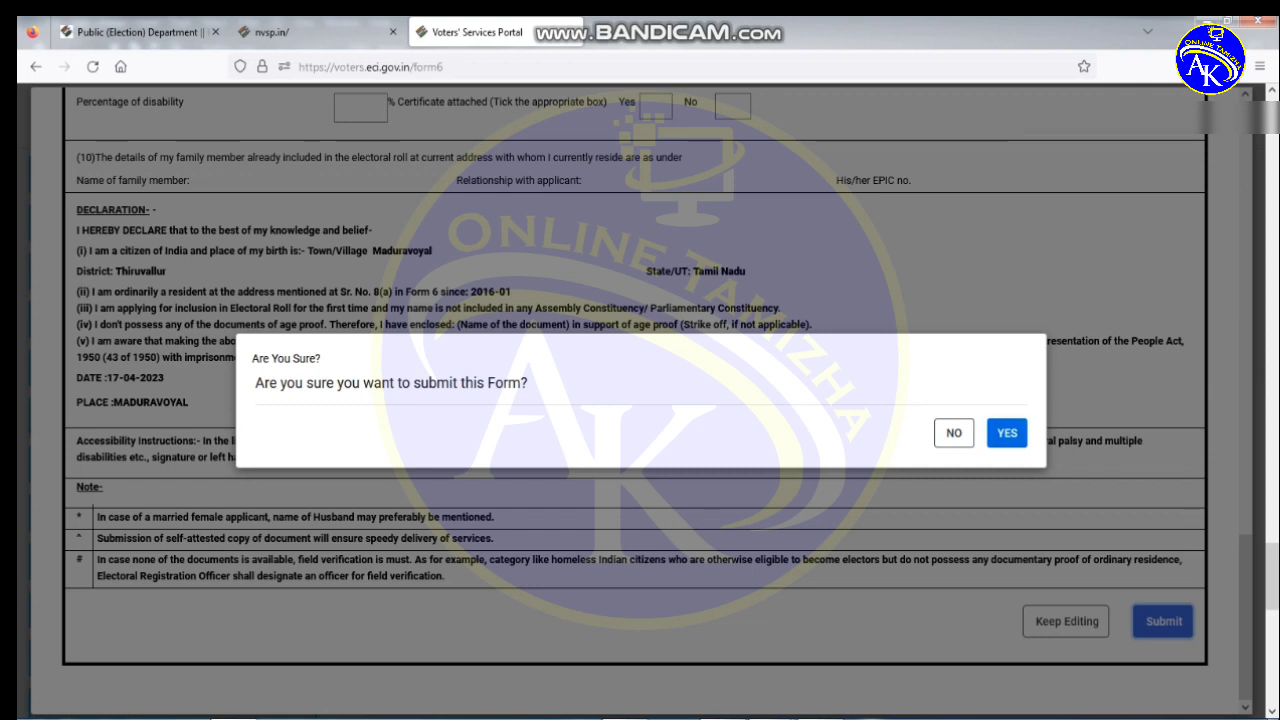
- Confirm submission of Form 6 and select the generated reference number on the acknowledgment
key("Return")
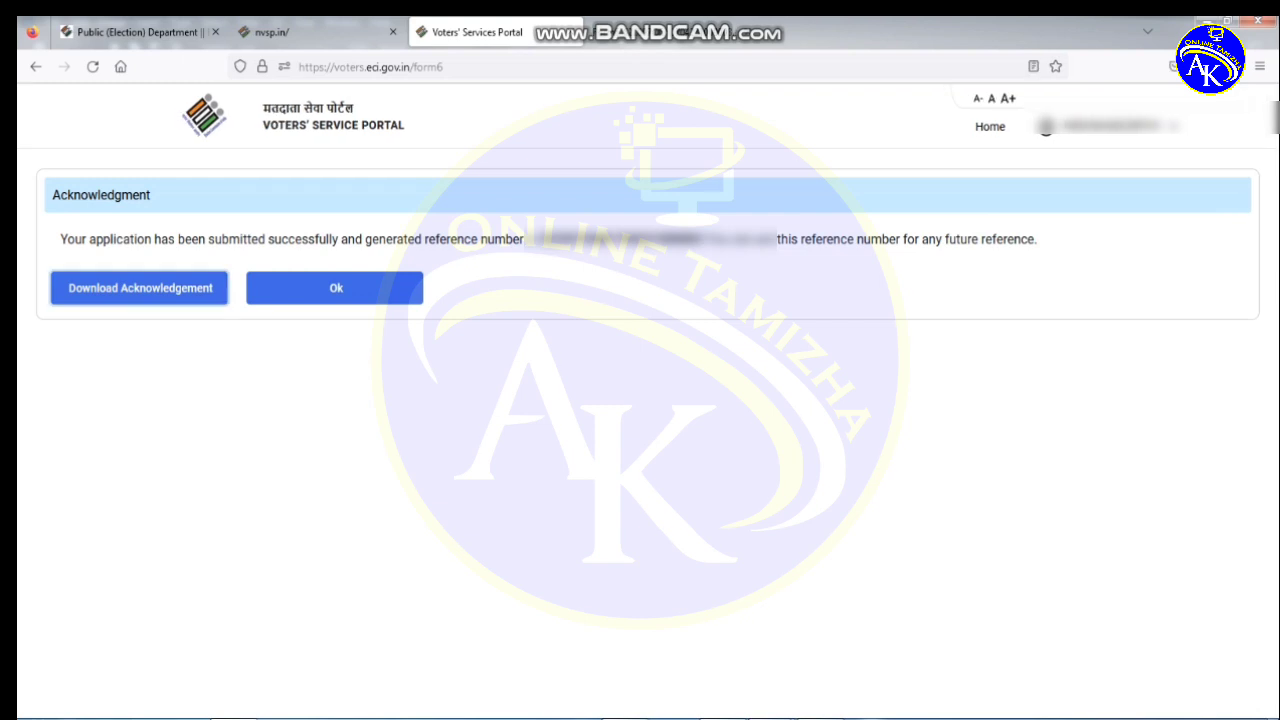
left_click_drag(536, 239, 700, 239)
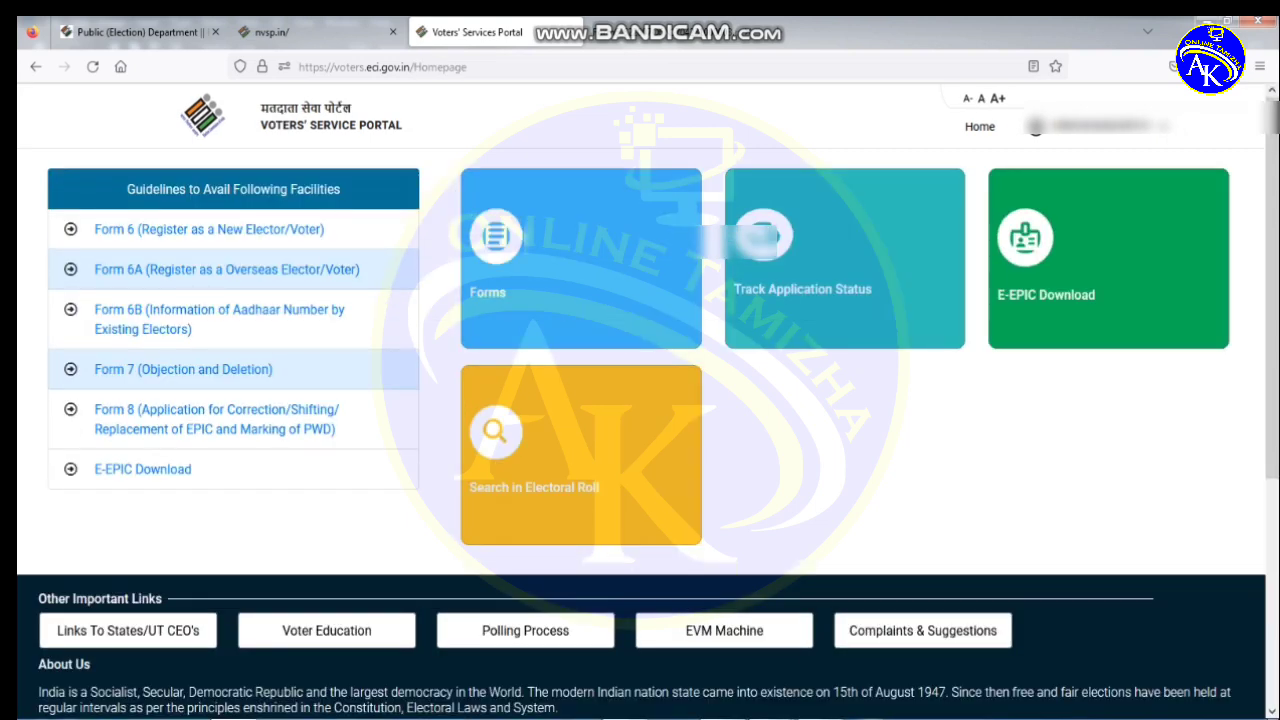
- Track the pasted reference number for Tamil Nadu and expand the result showing stage Submitted
left_click(844, 260)
left_click(415, 307)
key("ctrl+v")
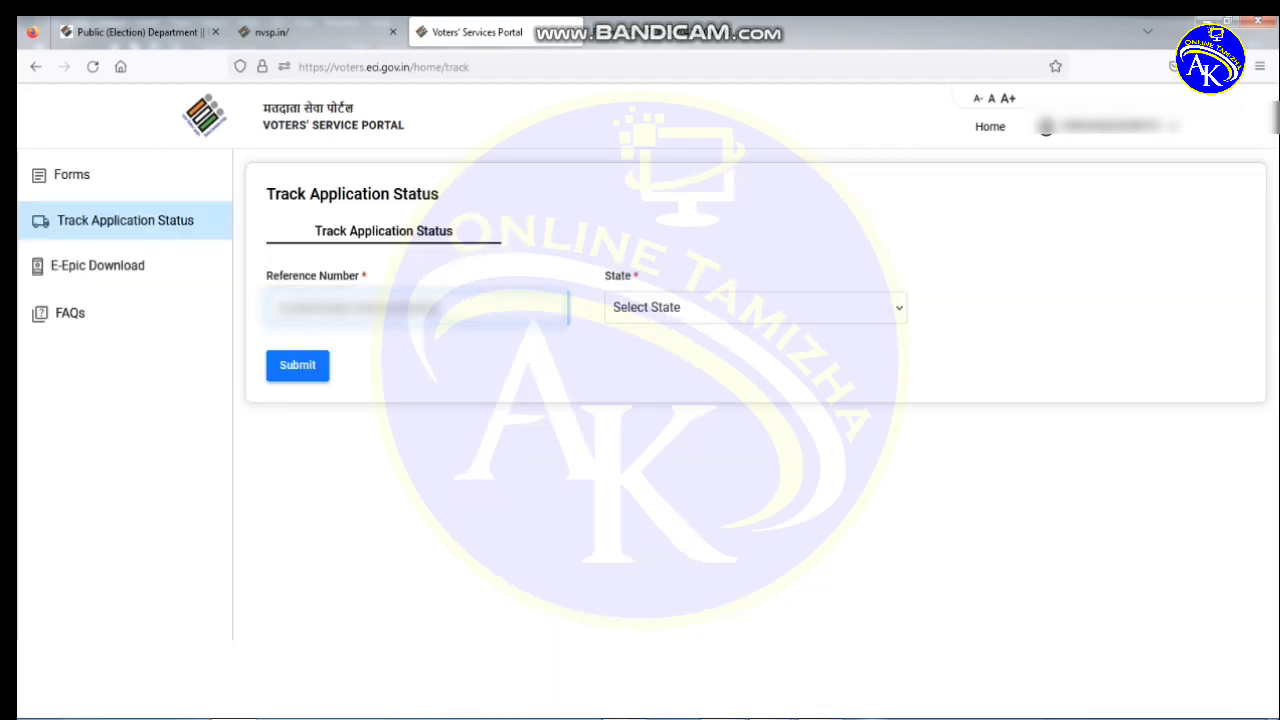
left_click(755, 307)
key("t")
key("Return")
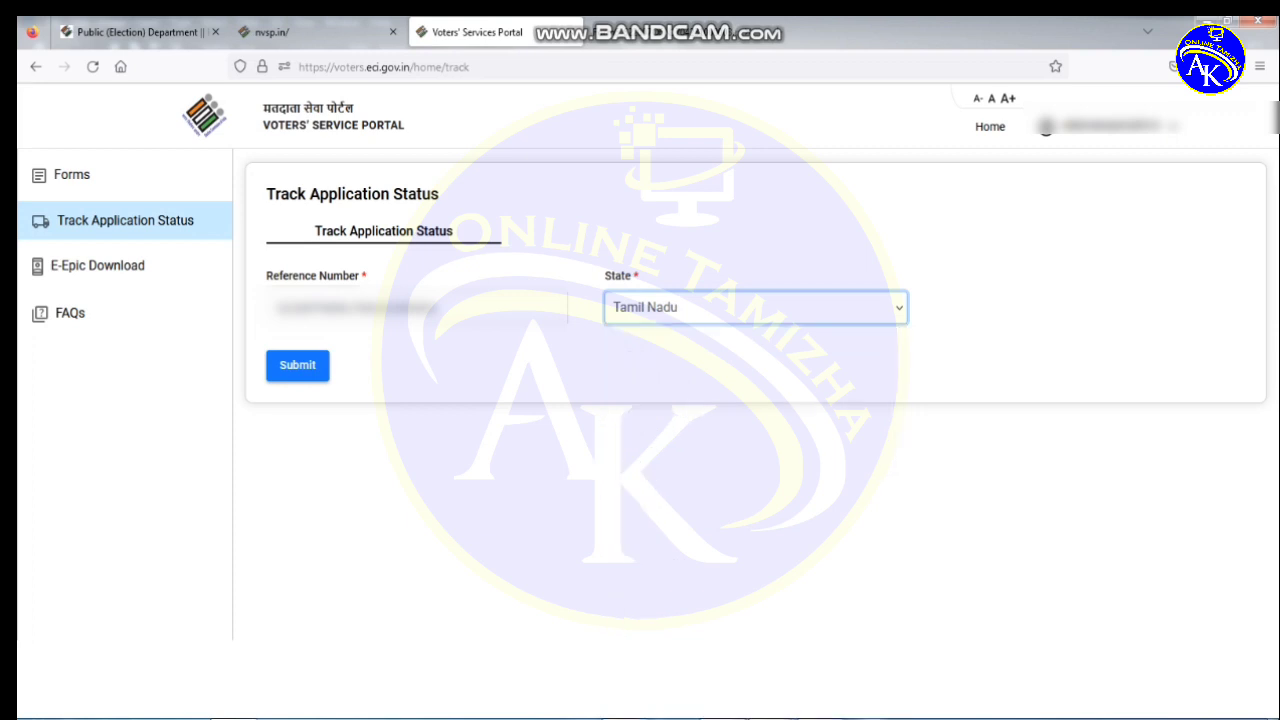
key("Tab")
key("Return")
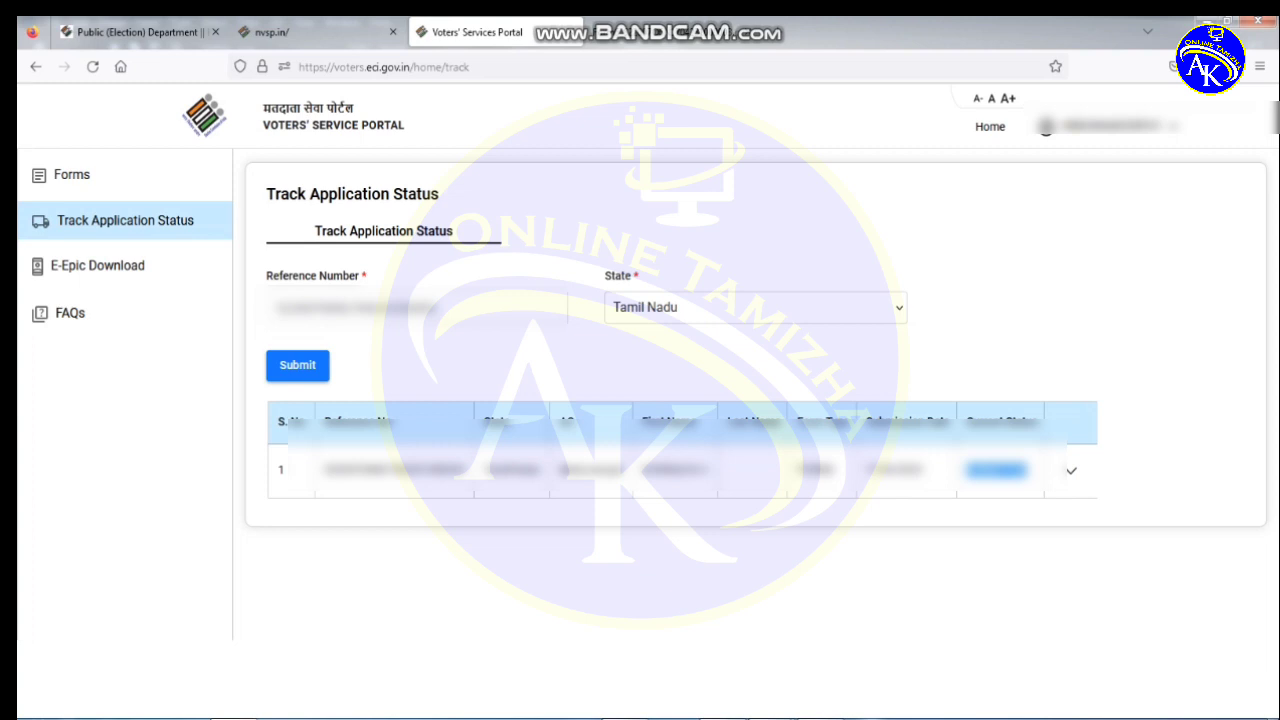
key("Return")
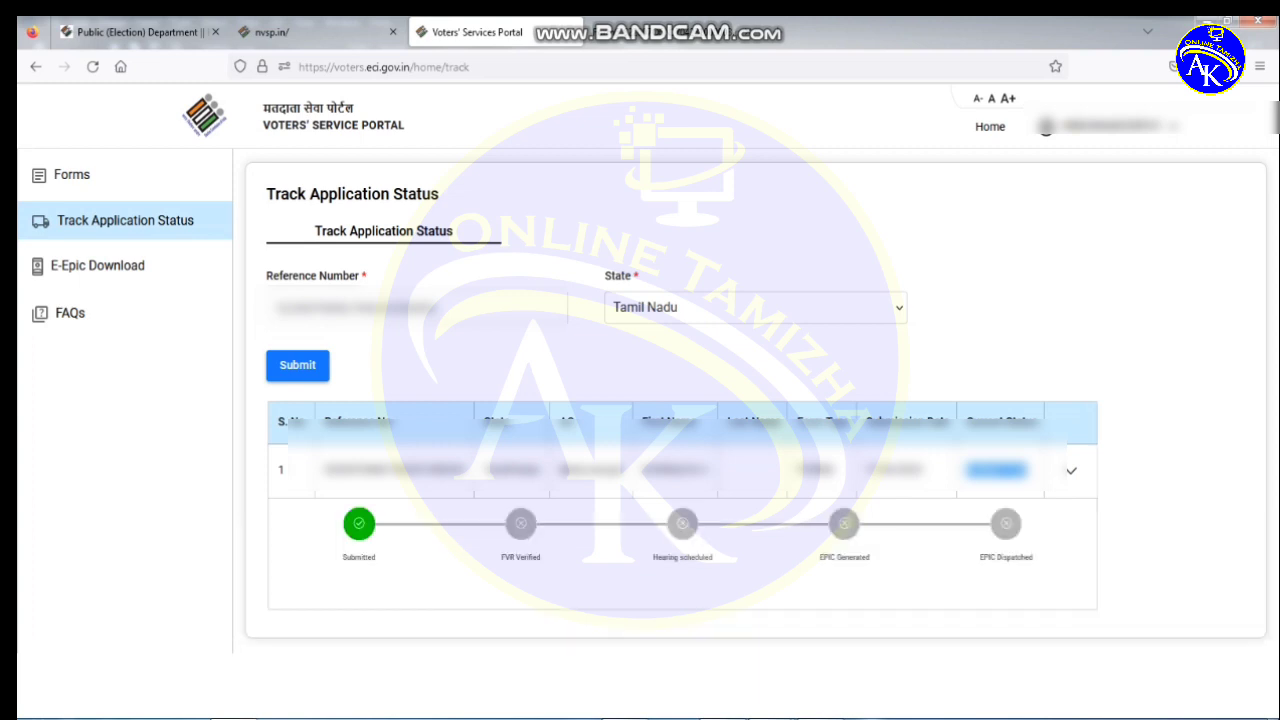